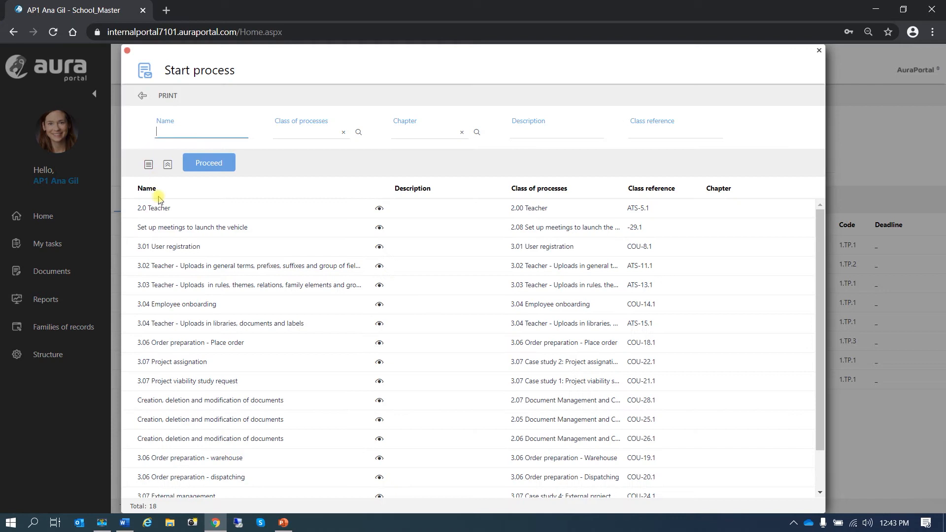
Step: Open a 2.0 Teacher process at its Limits and calculations section and focus the Limwho field
double_click(162, 209)
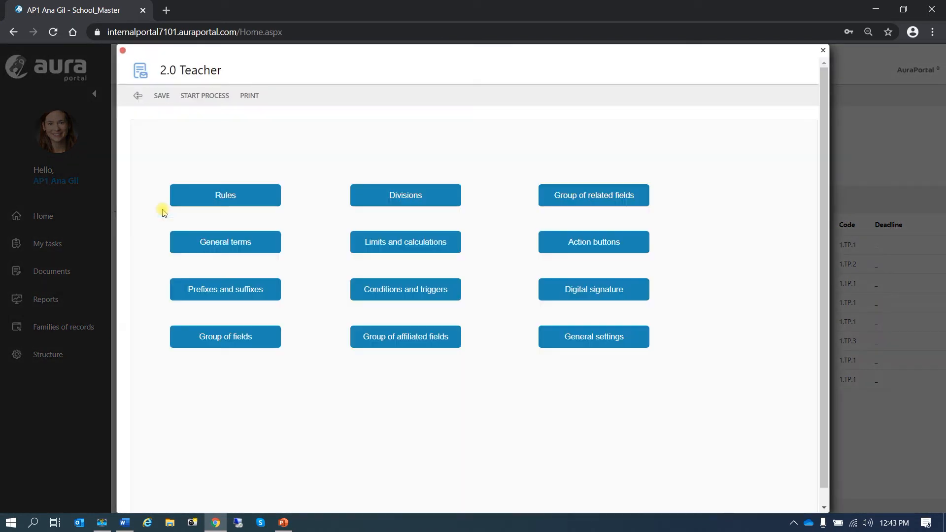
left_click(395, 244)
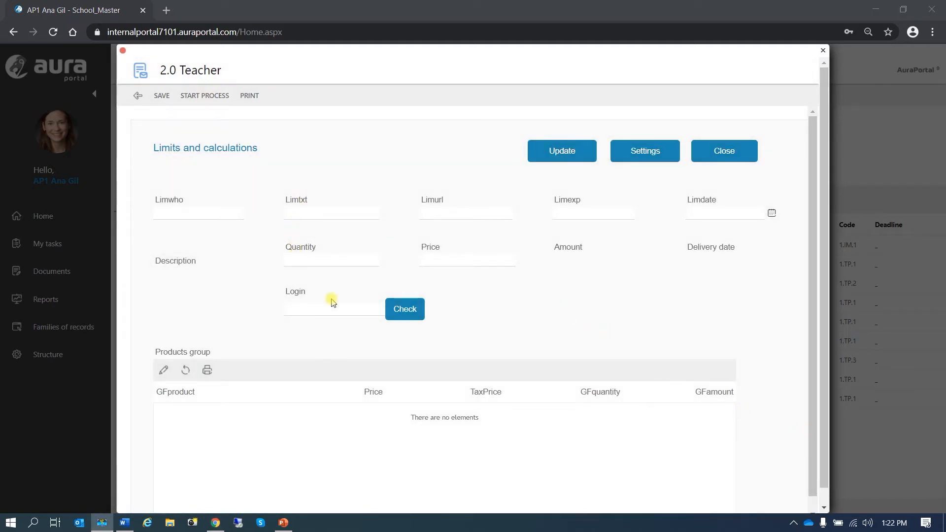
left_click(193, 217)
left_click(203, 212)
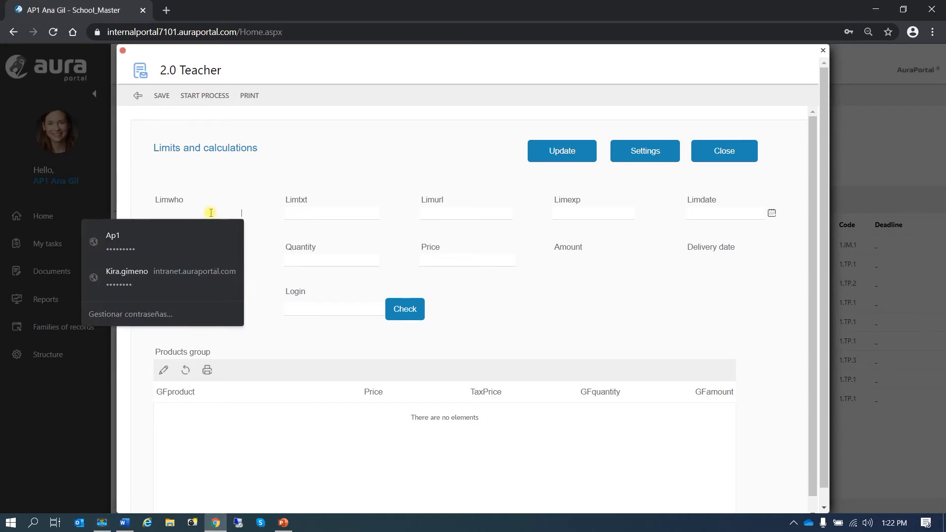
key("Escape")
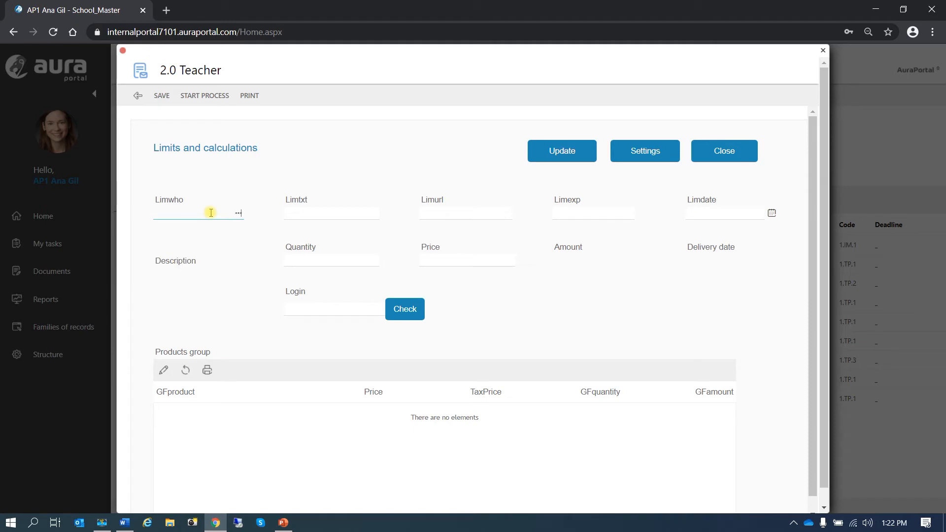
Step: Trigger Limwho's 1–500 out-of-range warning, dismiss it, and enter a new Limwho value
left_click(528, 296)
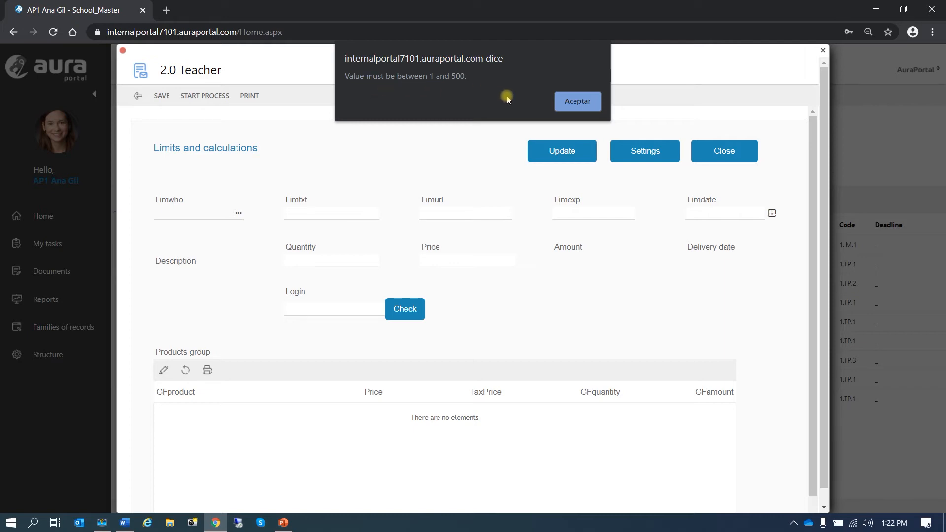
left_click(573, 104)
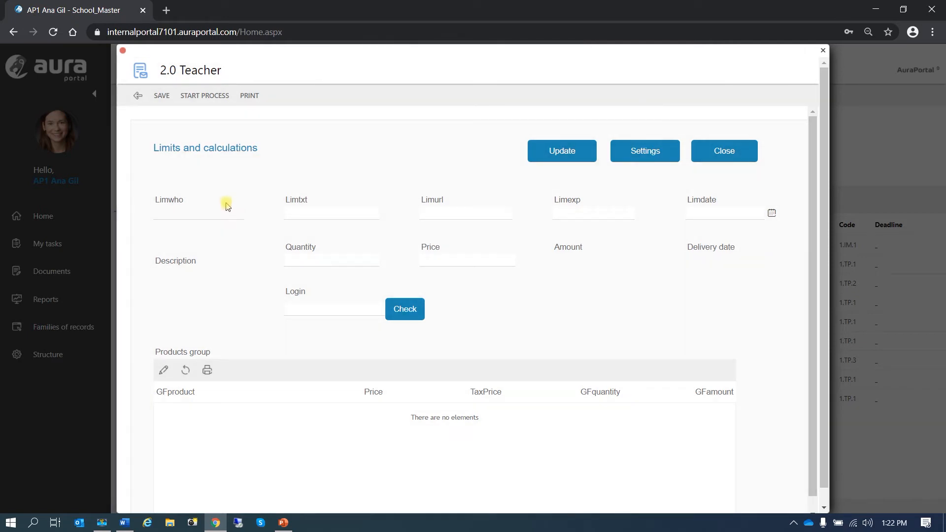
left_click(234, 215)
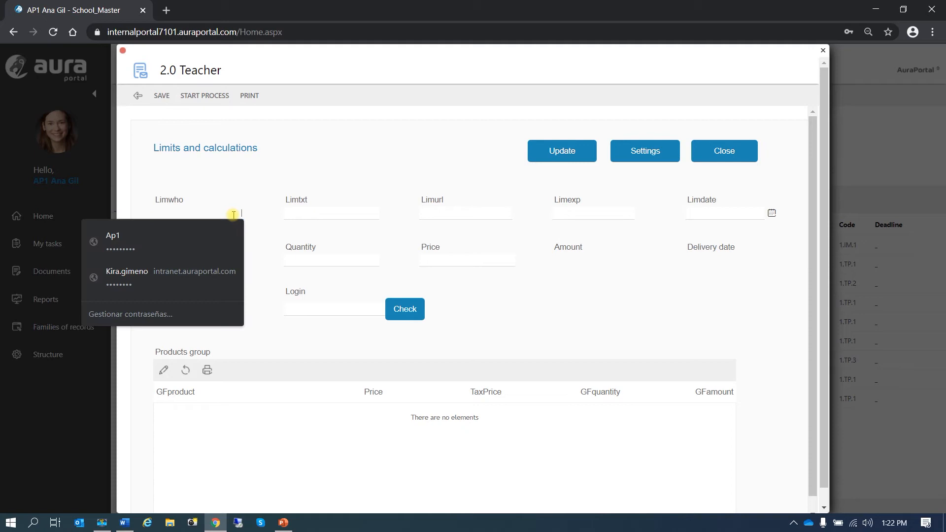
type("••")
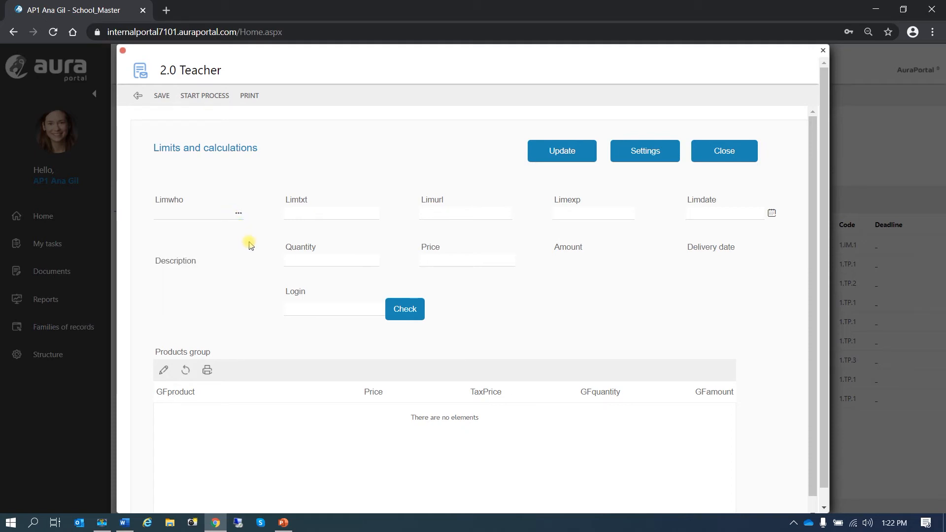
left_click(239, 214)
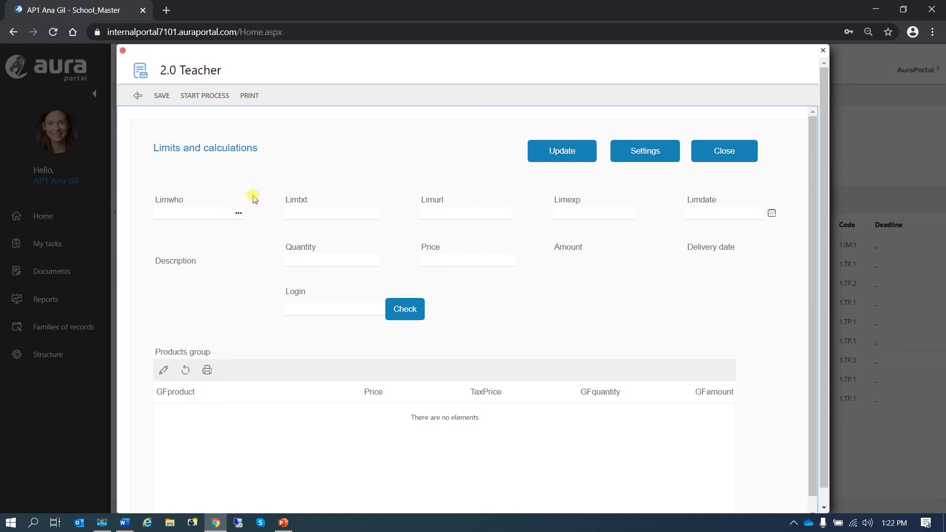
Step: Enter 'eeeeee' in Limtxt and dismiss the resulting format warning
left_click(295, 214)
type("eeeeeed")
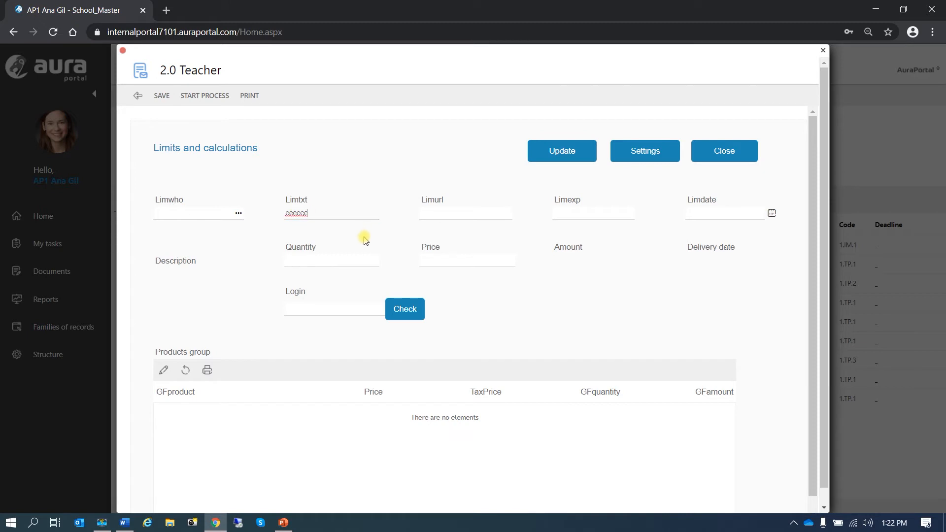
left_click(364, 237)
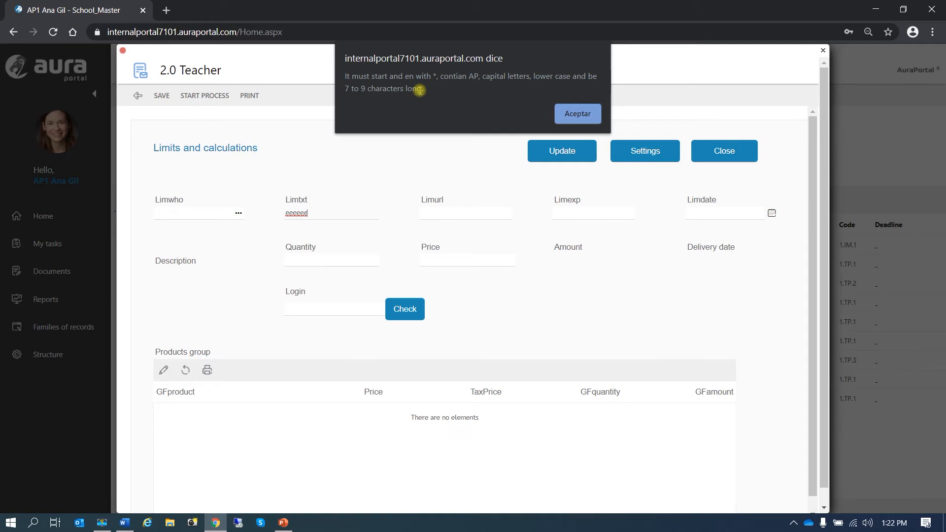
left_click(577, 115)
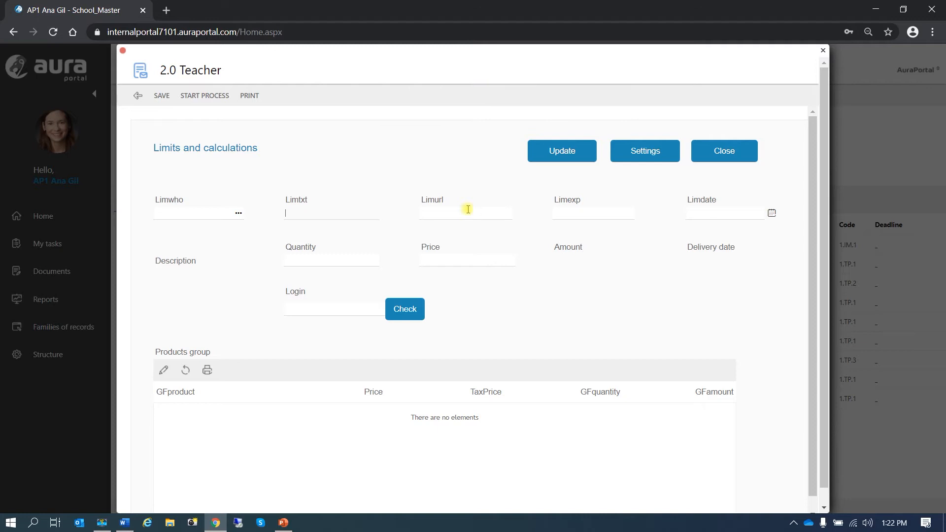
left_click(304, 215)
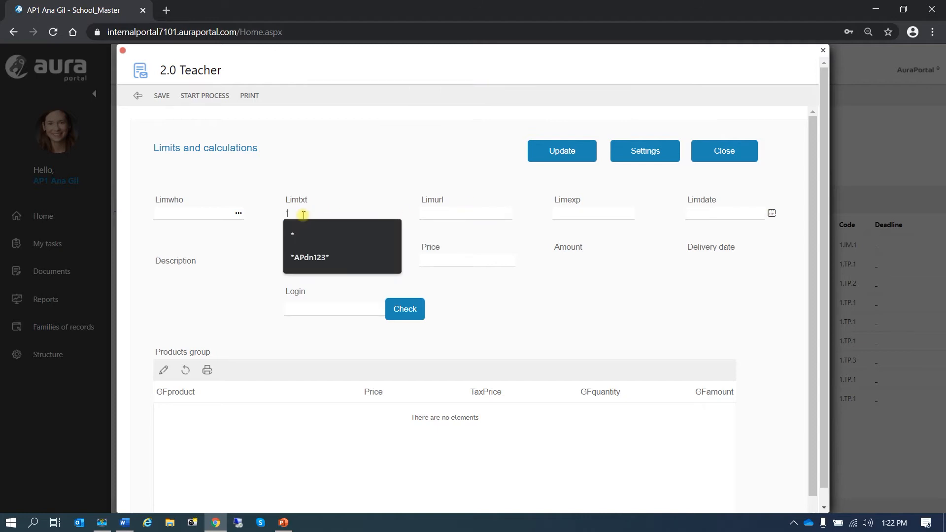
left_click(322, 259)
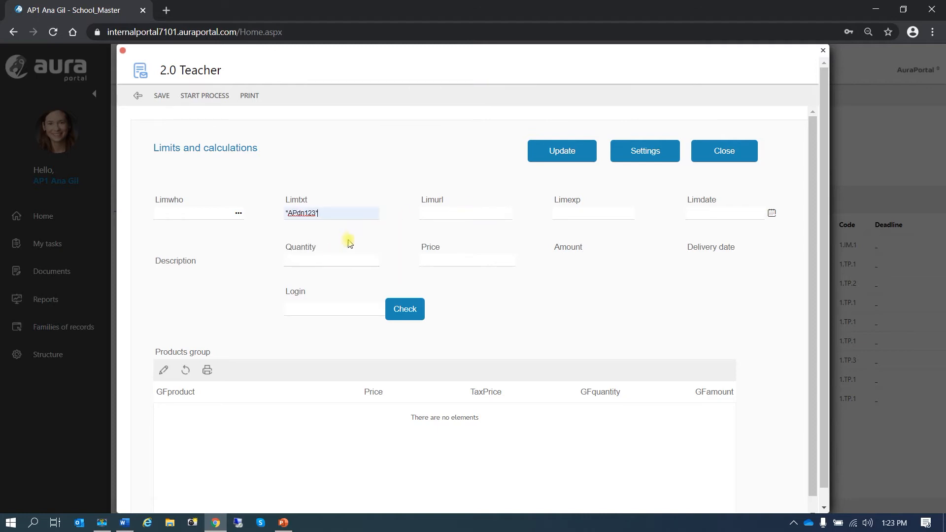
left_click(477, 301)
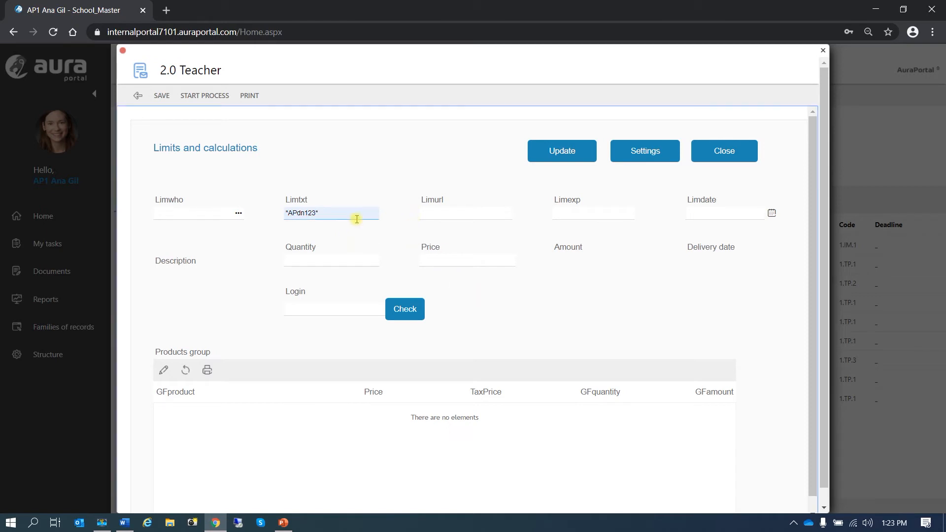
left_click(441, 213)
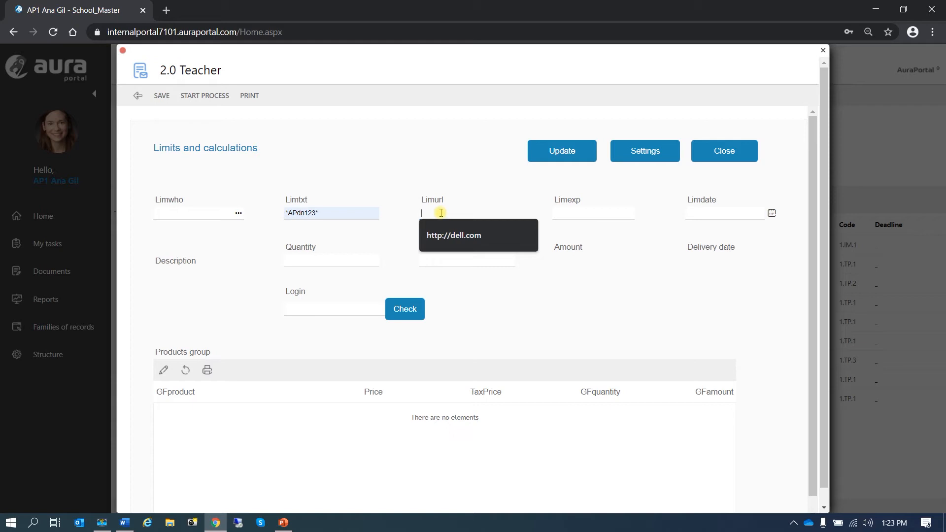
left_click(453, 235)
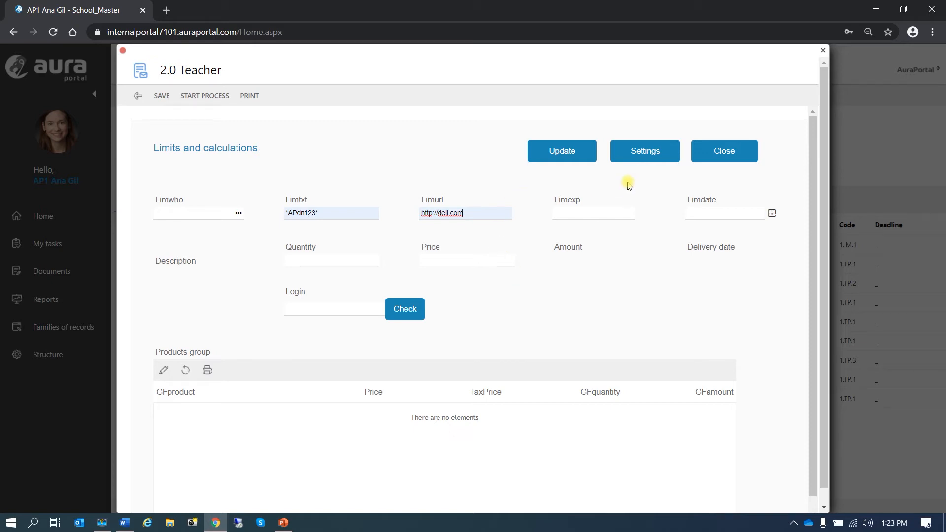
Step: In the form designer, set Limwho's options to Limited and open its 1–500 limits settings
left_click(644, 157)
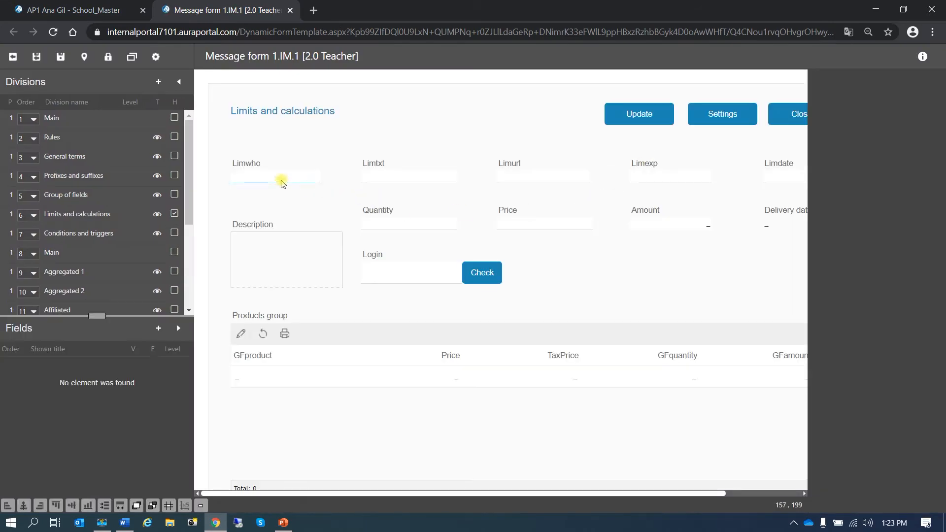
left_click(277, 176)
left_click(266, 150)
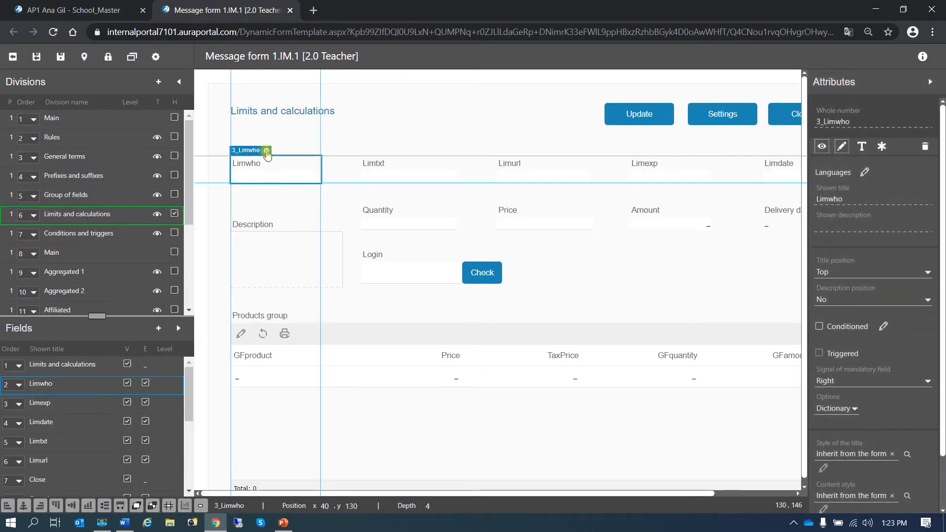
left_click(266, 151)
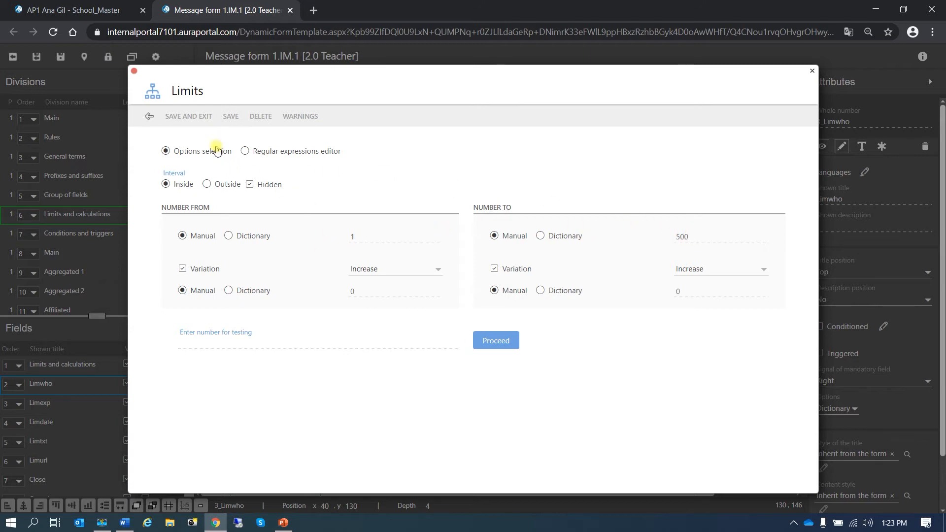
left_click(165, 118)
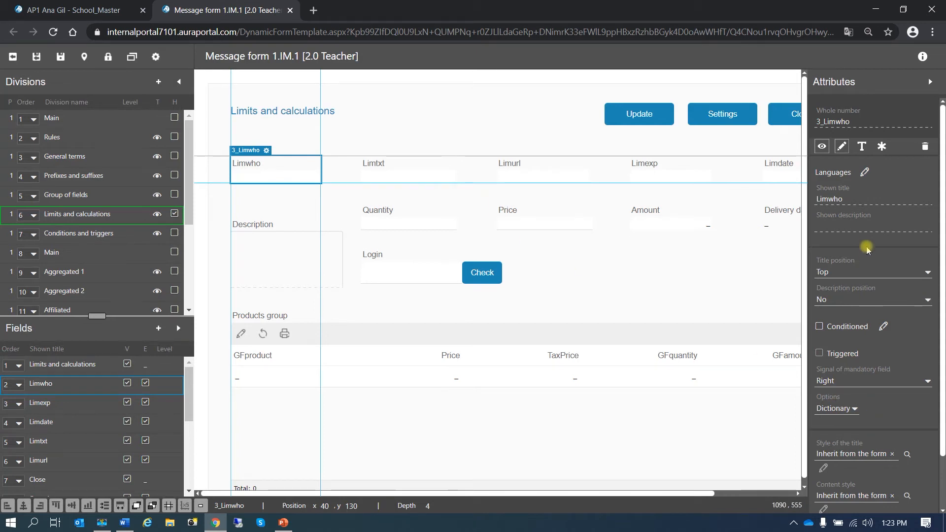
left_click(854, 409)
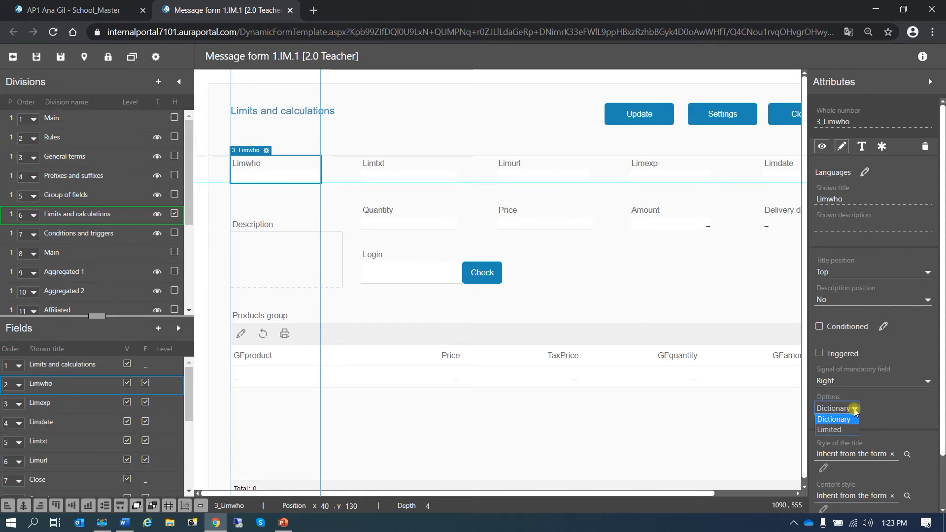
left_click(833, 429)
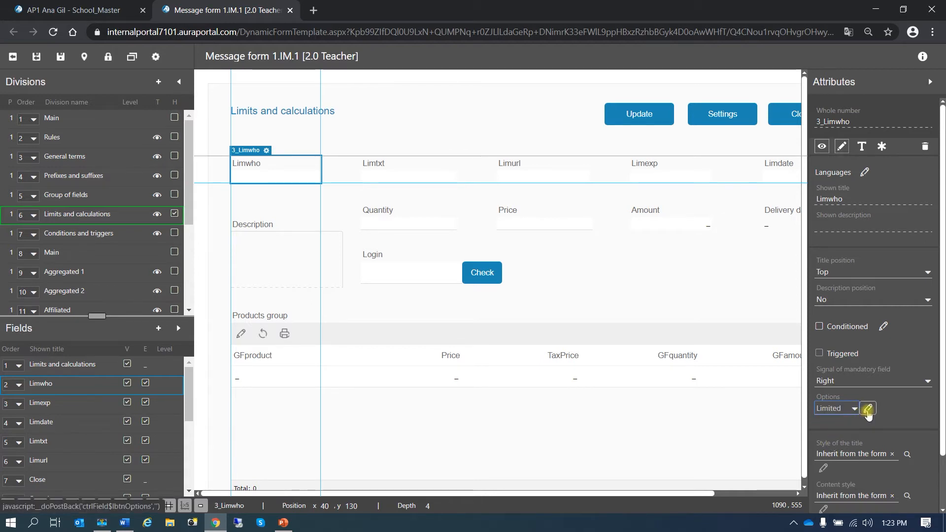
left_click(868, 410)
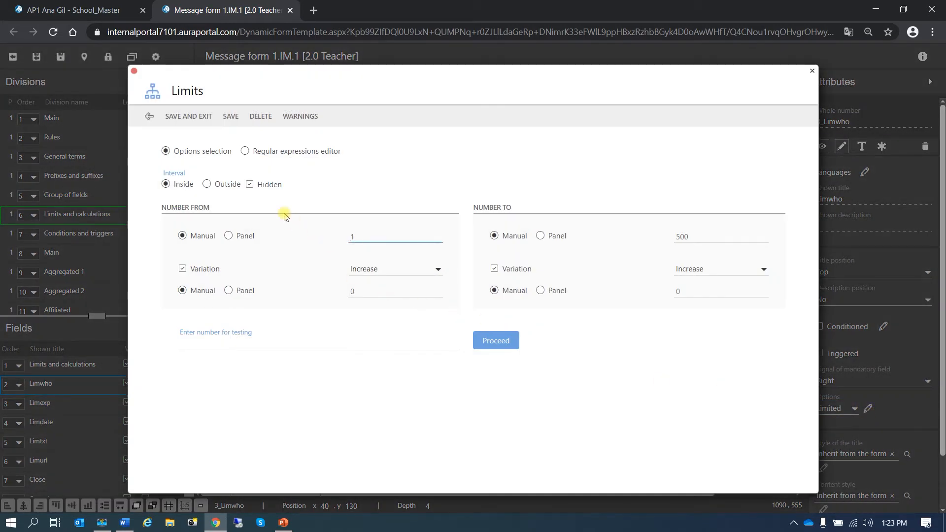
Step: Unhide Limwho's limit, set its upper value to 5000, and update the US English warning to match
left_click(250, 185)
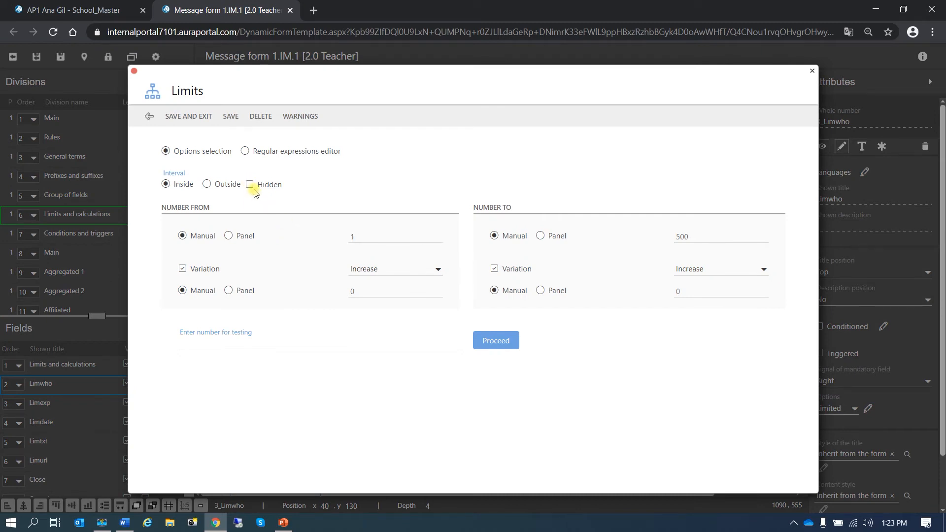
left_click(695, 240)
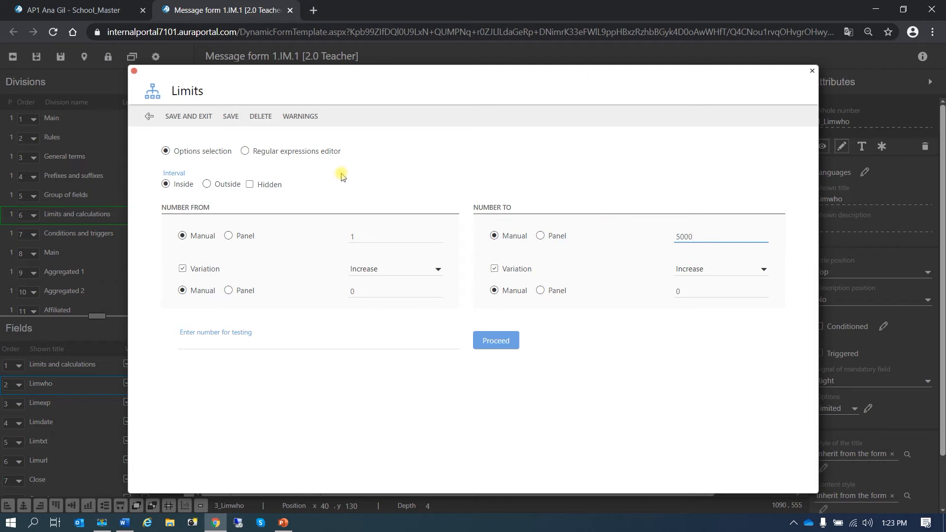
left_click(302, 117)
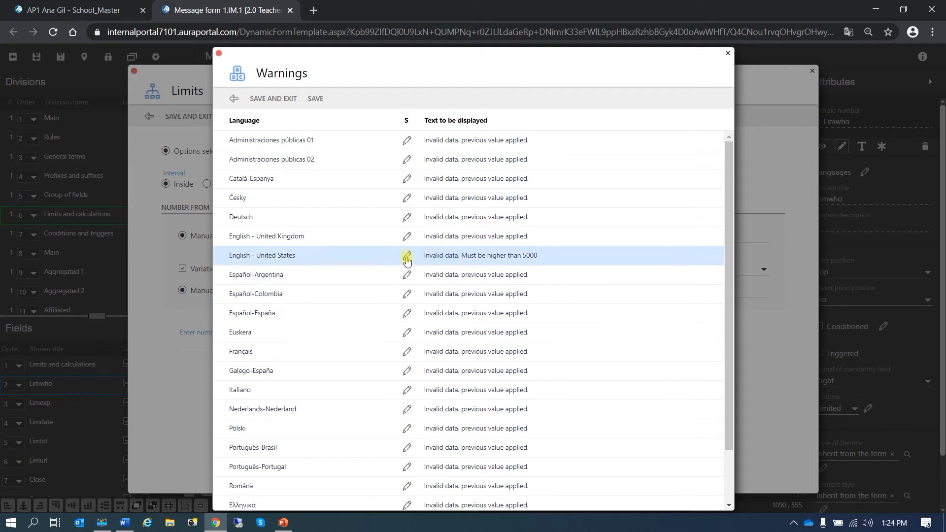
left_click(407, 258)
left_click(314, 132)
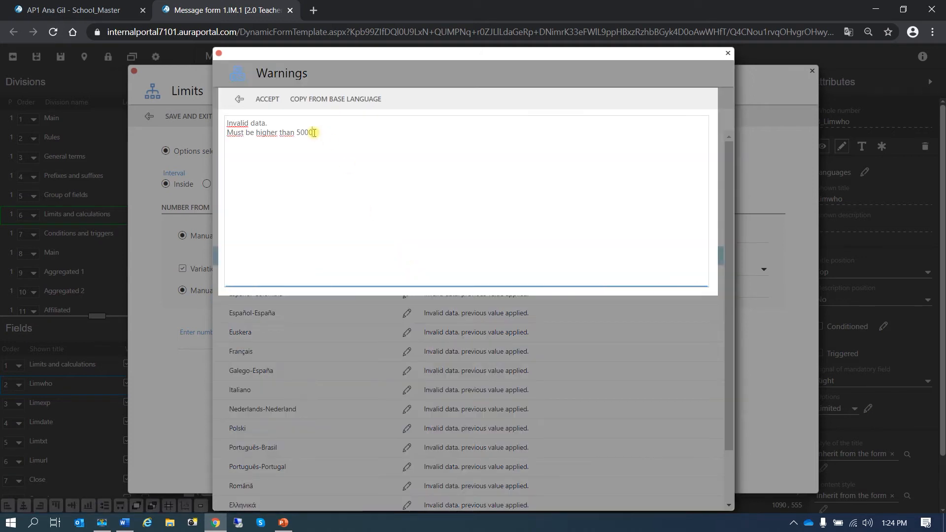
key("BackSpace")
left_click(262, 99)
left_click(262, 100)
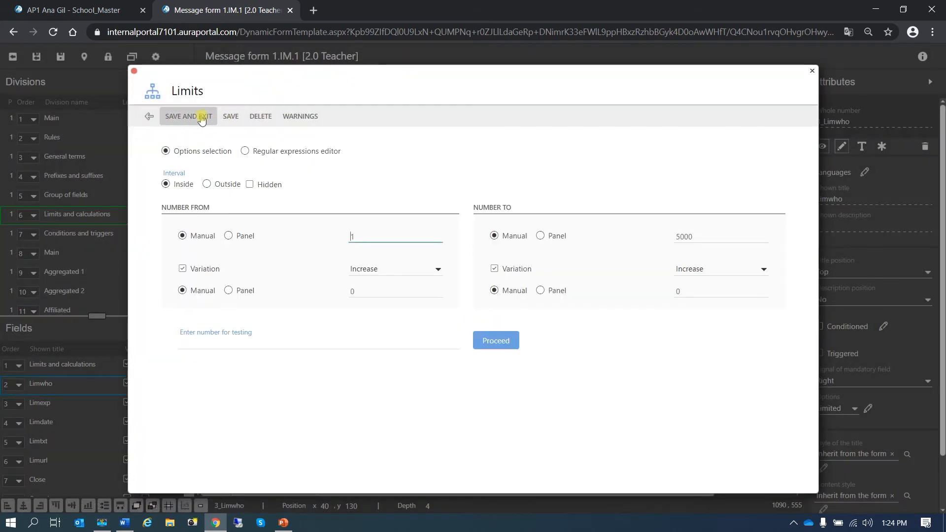
Step: Save the Limwho limits, then save and close the form design
left_click(201, 117)
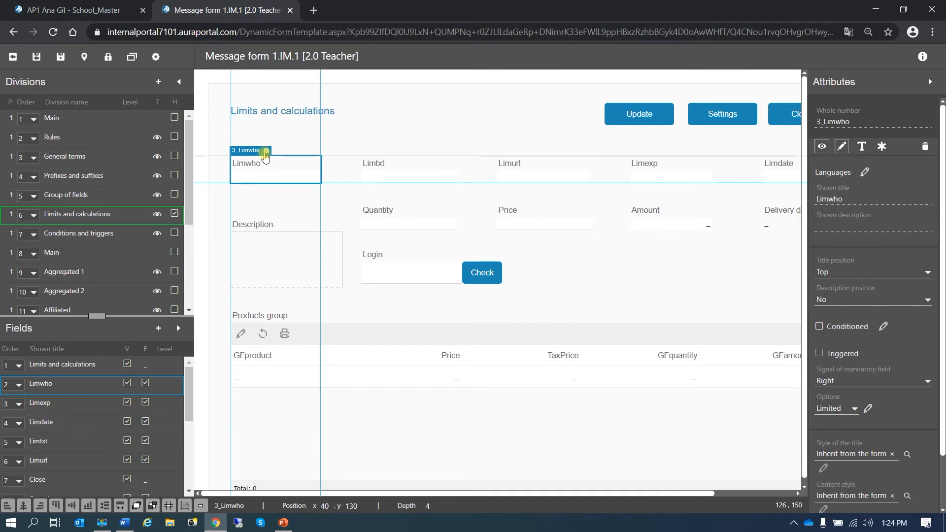
left_click(43, 62)
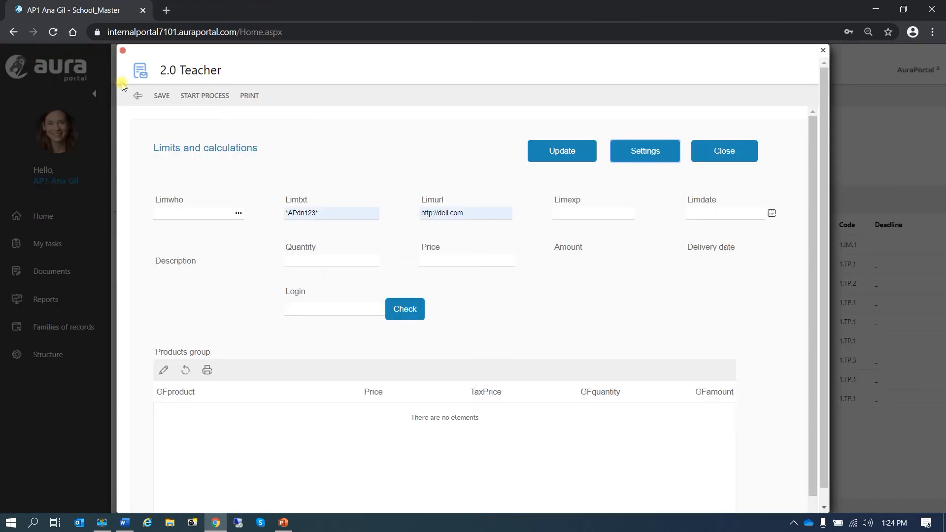
Step: Start a new 2.0 Teacher process and confirm Limwho rejects 3333333 with the 5000 warning
left_click(138, 95)
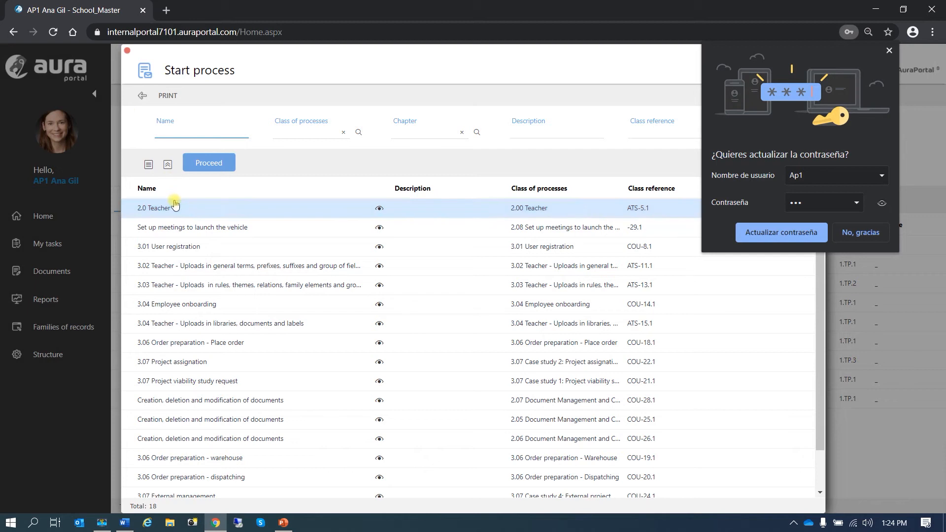
left_click(890, 50)
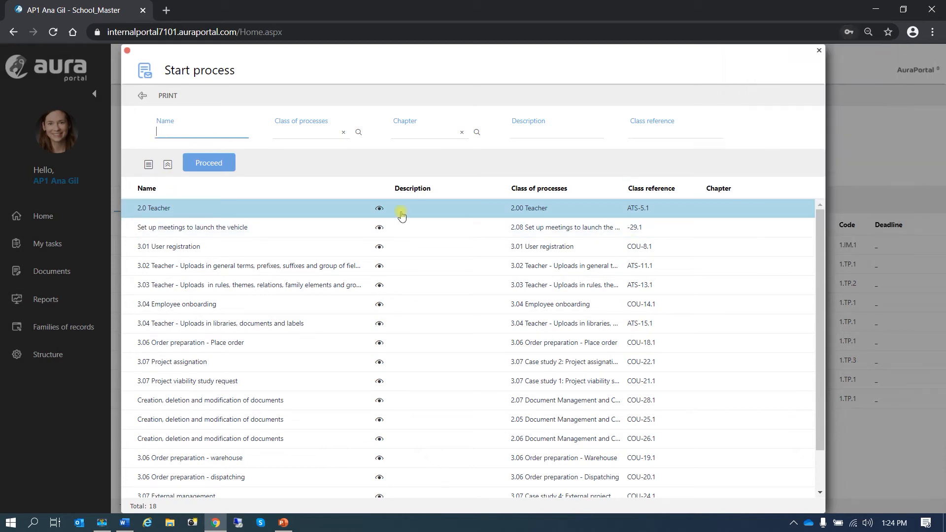
double_click(156, 215)
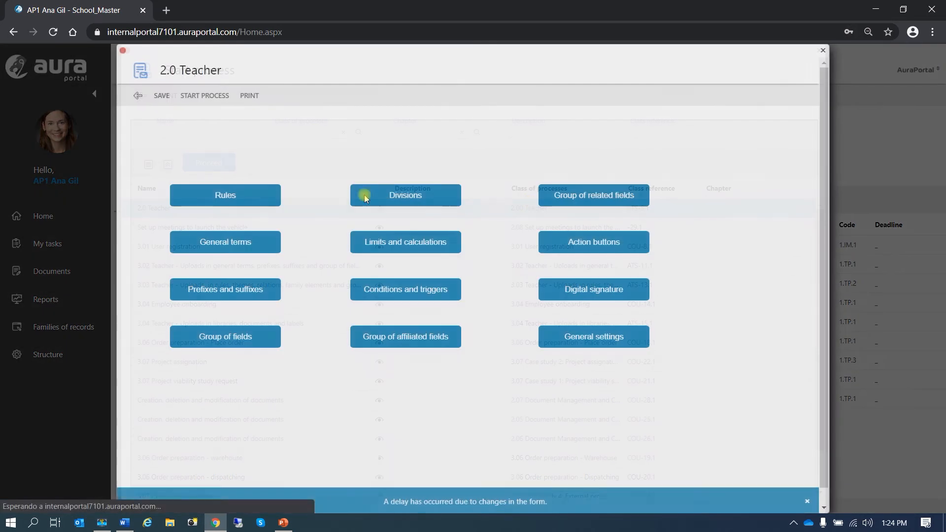
left_click(397, 244)
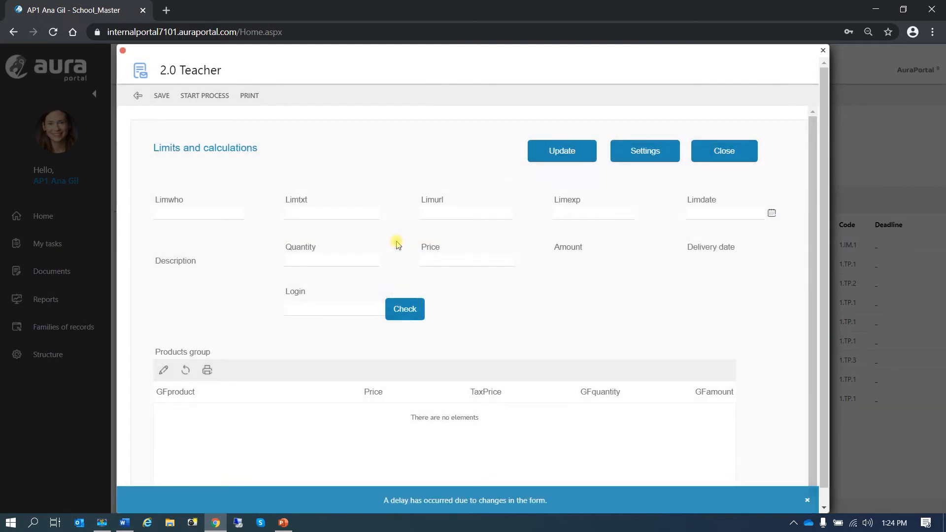
left_click(210, 215)
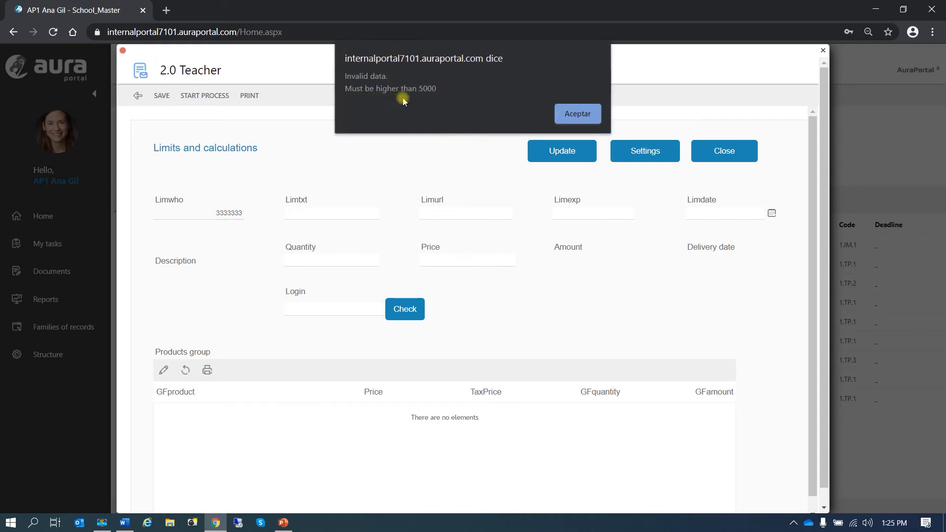
left_click(577, 114)
left_click(347, 214)
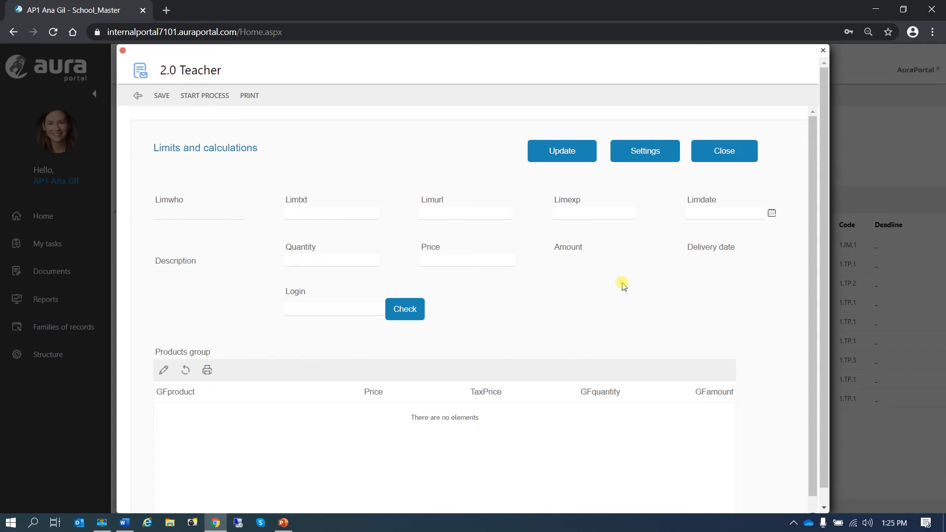
Step: Review Limtxt's limits in the designer: 7–9 characters, containing AP, letters and numbers
left_click(652, 154)
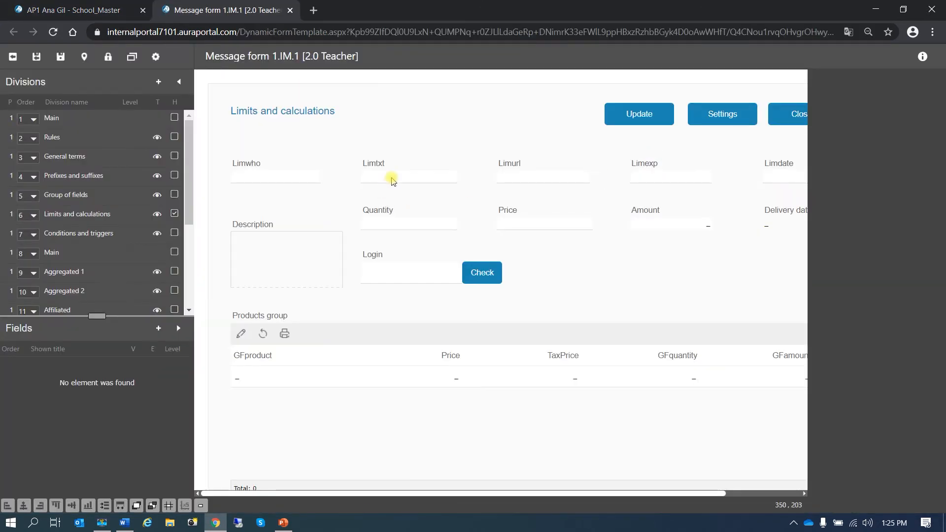
left_click(392, 180)
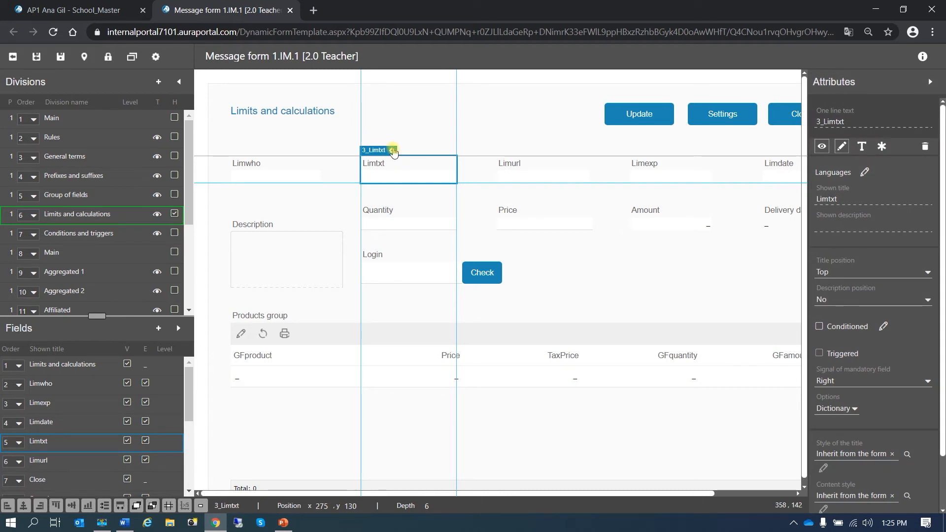
left_click(393, 150)
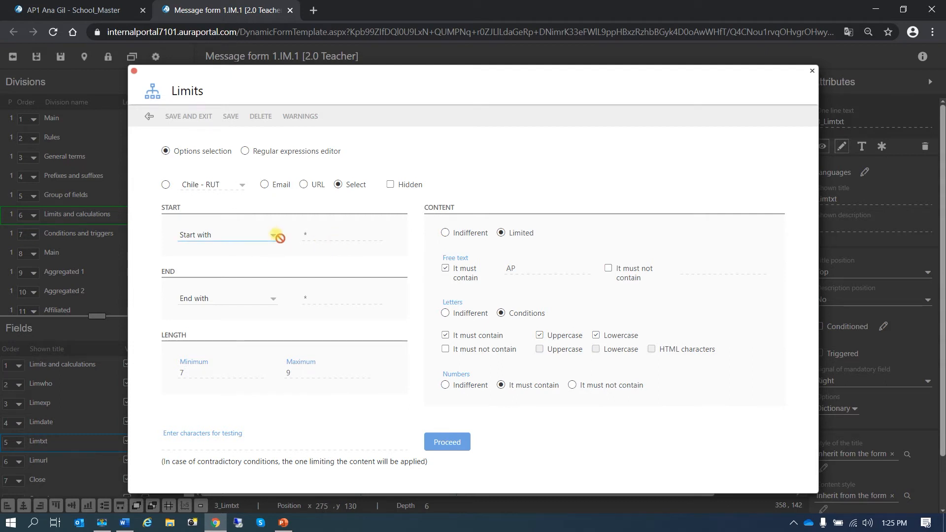
left_click(189, 235)
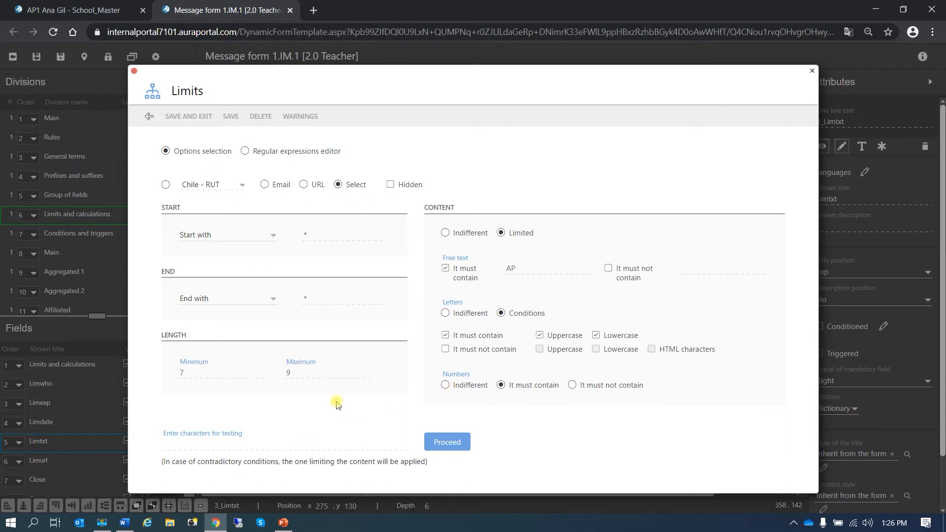
left_click(147, 118)
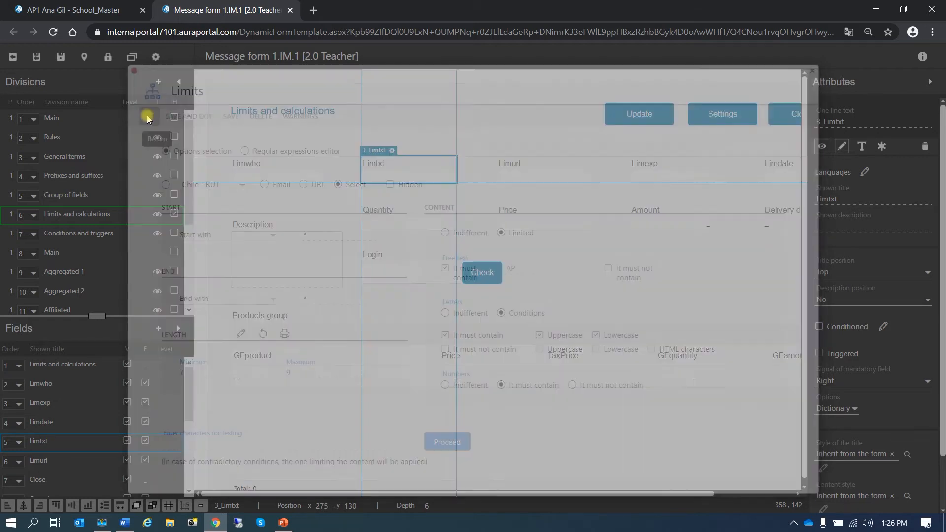
Step: Leave the field's options on Dictionary, save the form design, and return to the running form
left_click(853, 409)
left_click(854, 418)
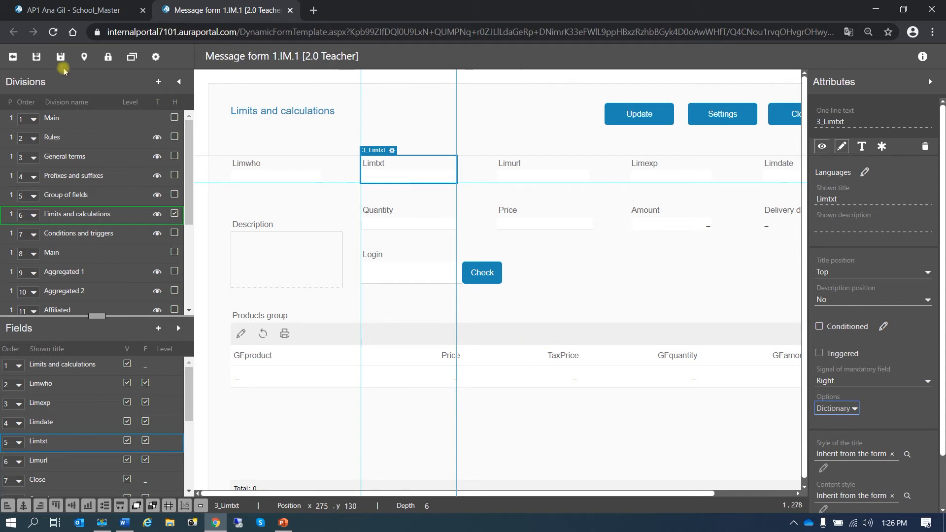
left_click(36, 56)
left_click(74, 10)
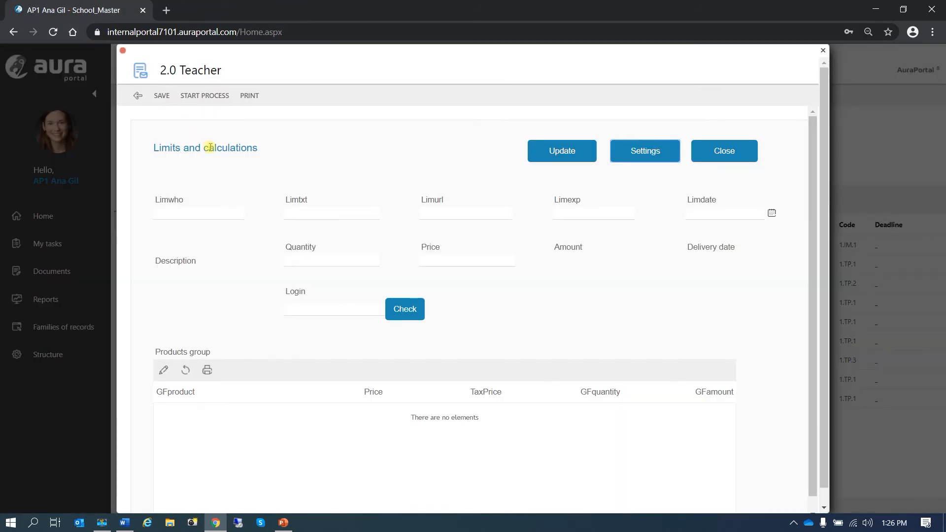
Step: Try 'china' in Limexp, dismiss the Europe-or-USA warning, then set Limexp to USA
left_click(583, 213)
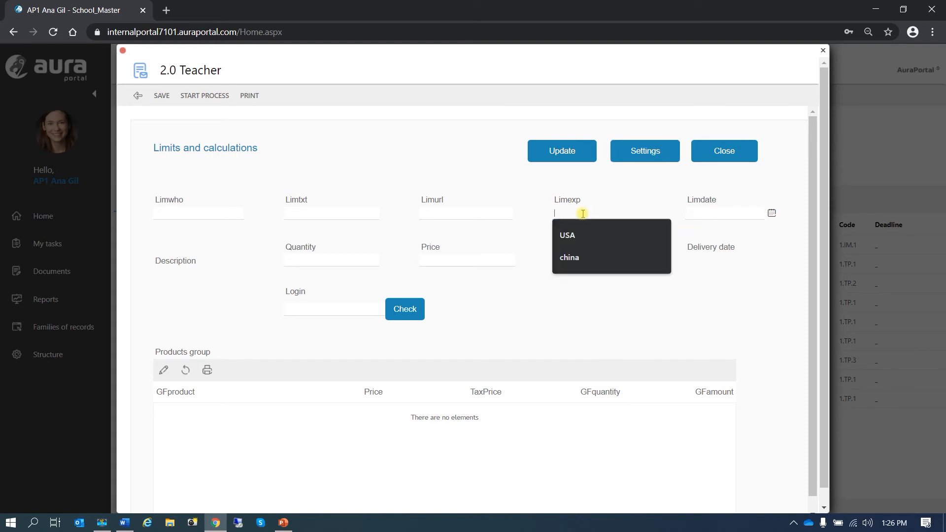
left_click(568, 257)
left_click(623, 313)
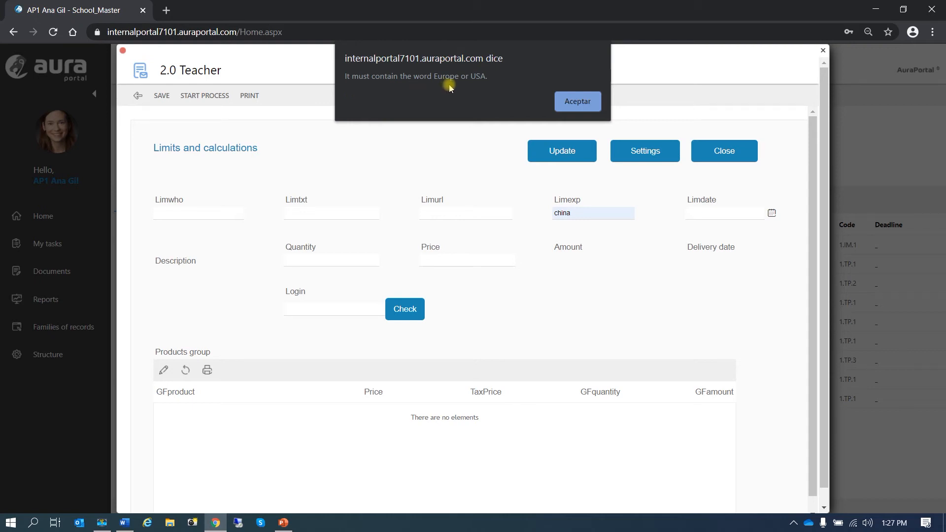
left_click(572, 102)
left_click(574, 211)
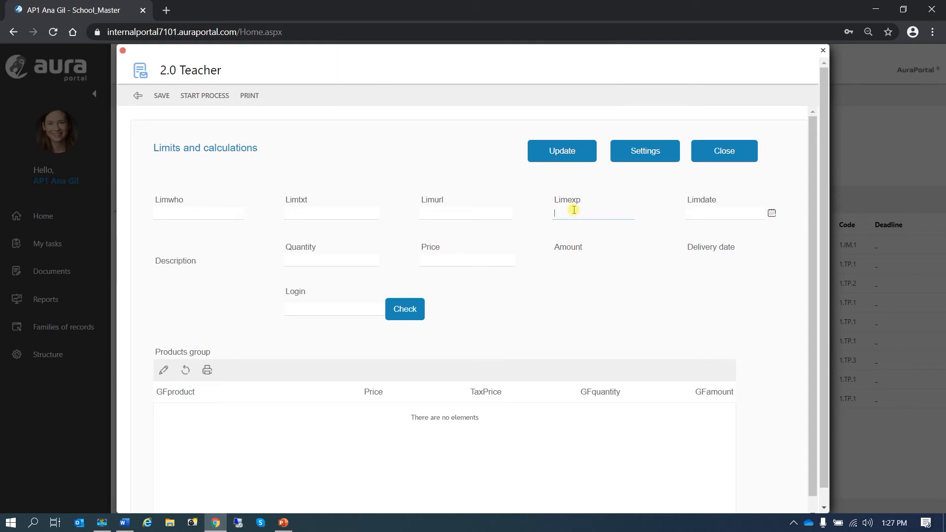
left_click(578, 236)
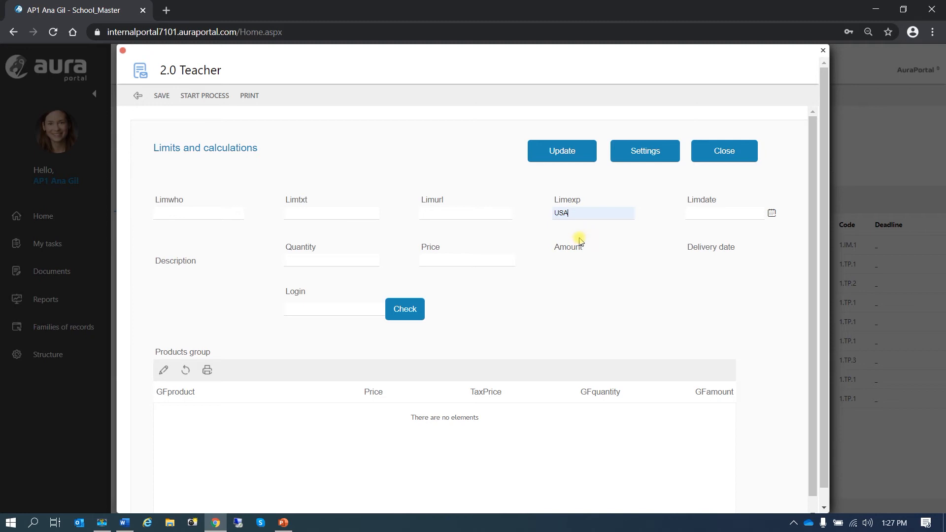
left_click(641, 306)
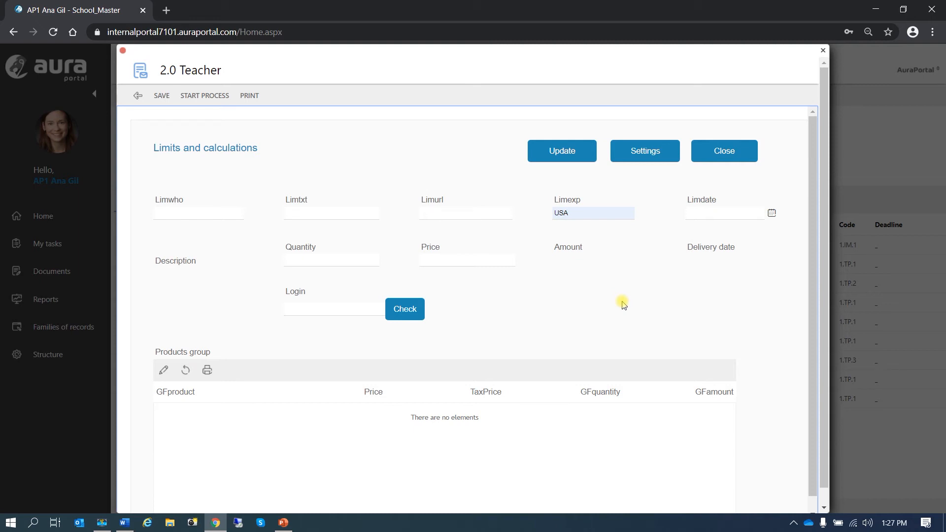
Step: Set Limdate to 2020-05-01 (Delivery date becomes 2020-05-11), close the form, and open Structure
left_click(771, 213)
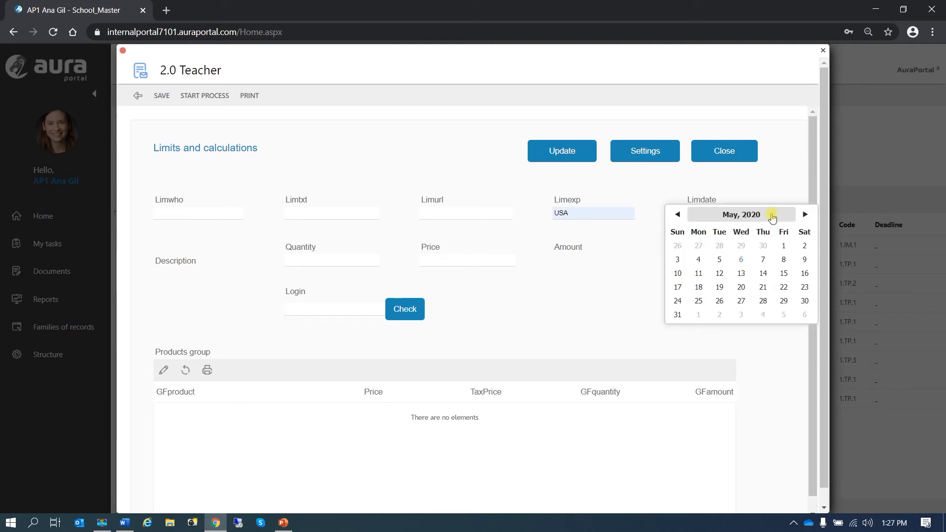
left_click(784, 245)
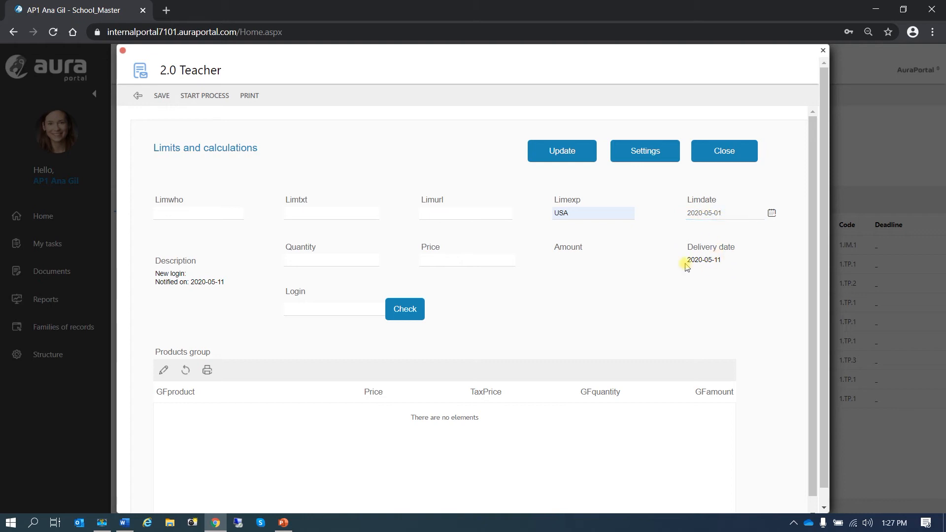
left_click(726, 208)
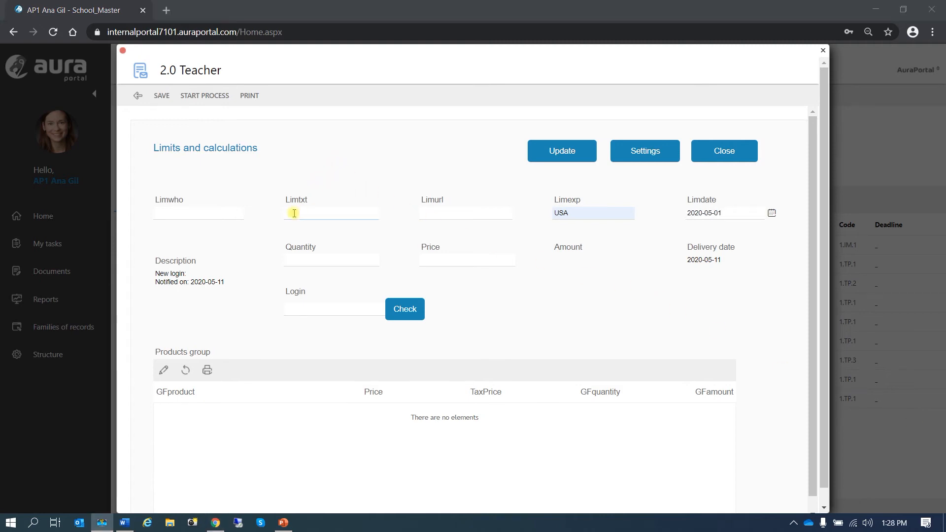
left_click(123, 49)
left_click(49, 360)
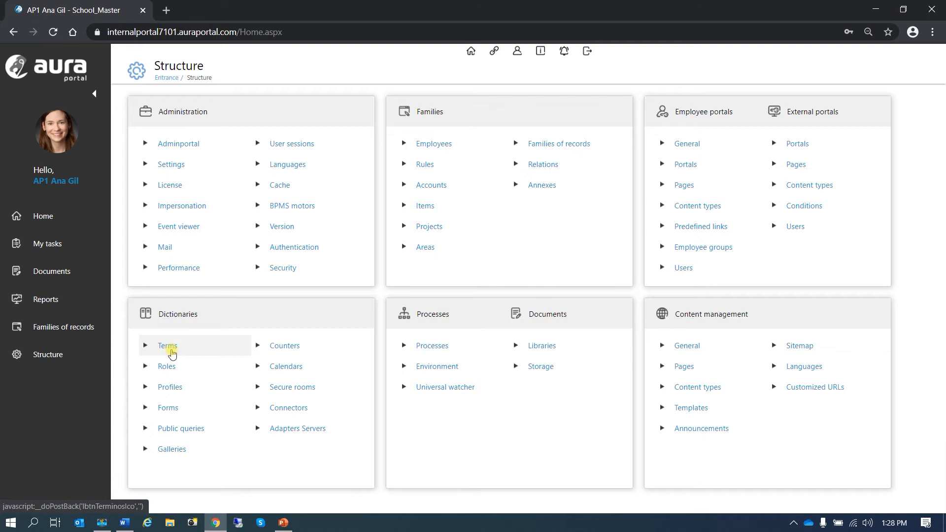
Step: Search the Terms dictionary for 'Lim' and open the Limexp term's general settings
left_click(172, 354)
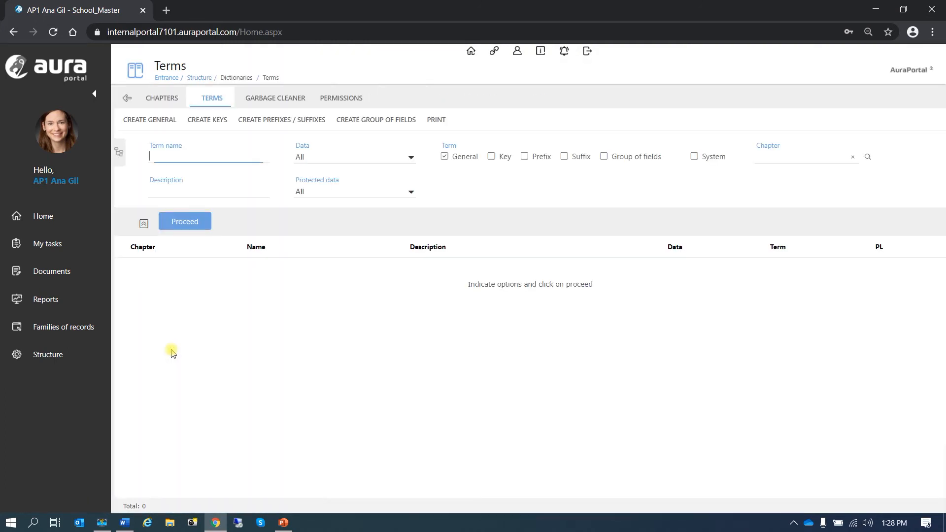
left_click(188, 158)
type("Lim")
left_click(187, 221)
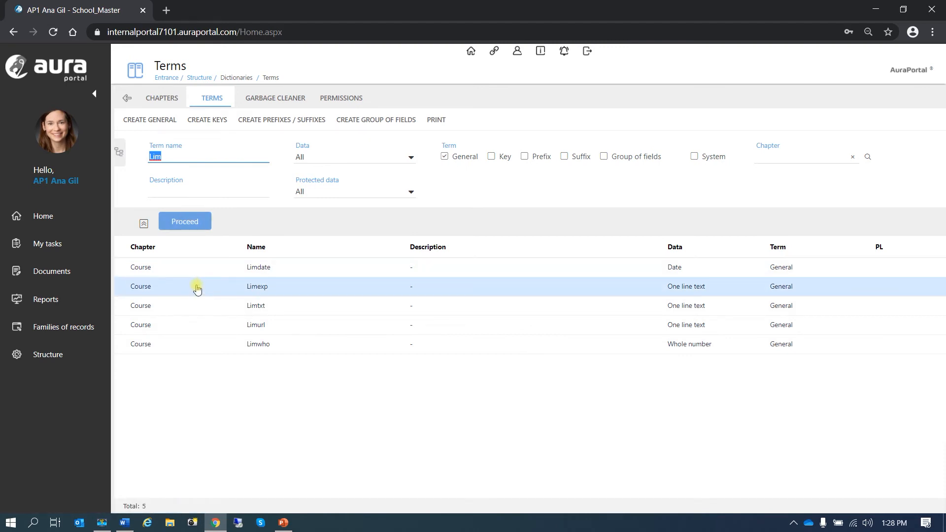
left_click(198, 284)
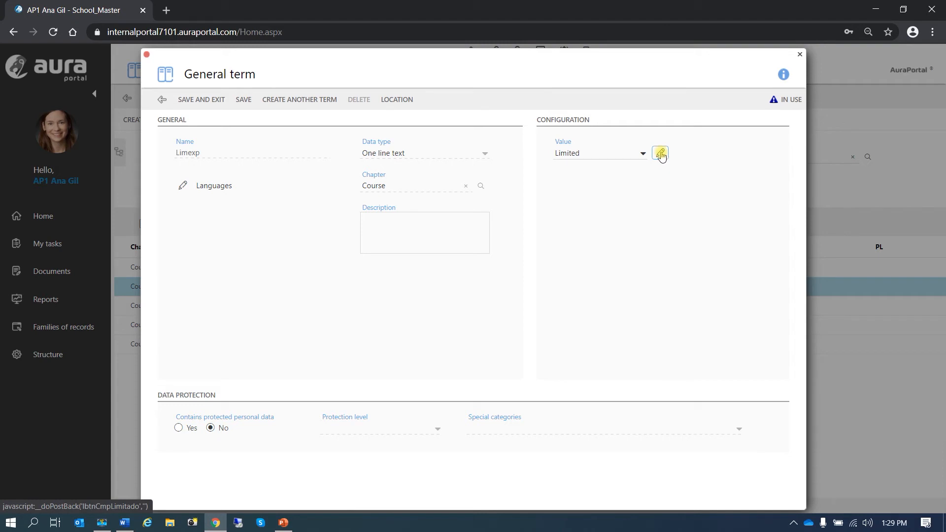
Step: Keep Limexp's value Limited, confirm its (Europe)|(USA) regular expression limit, and open the Regular Expressions guide PDF
left_click(644, 155)
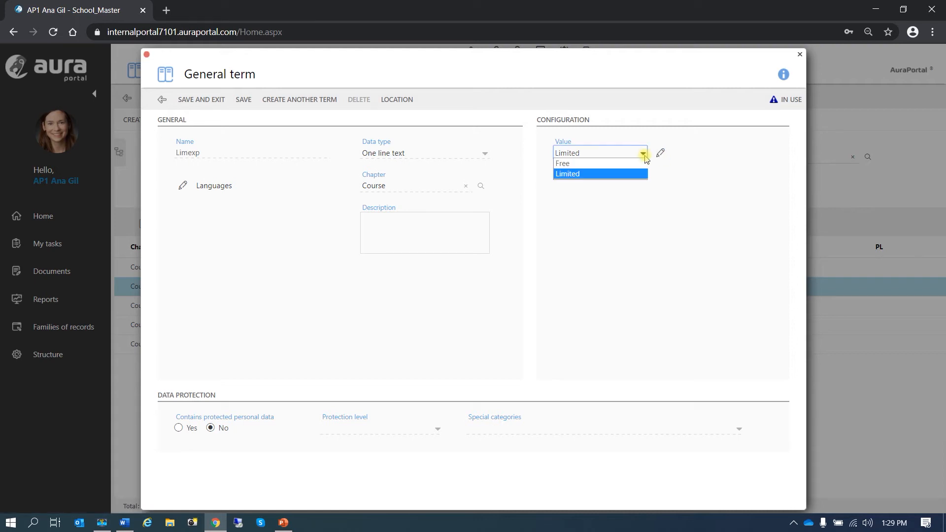
left_click(643, 154)
left_click(660, 154)
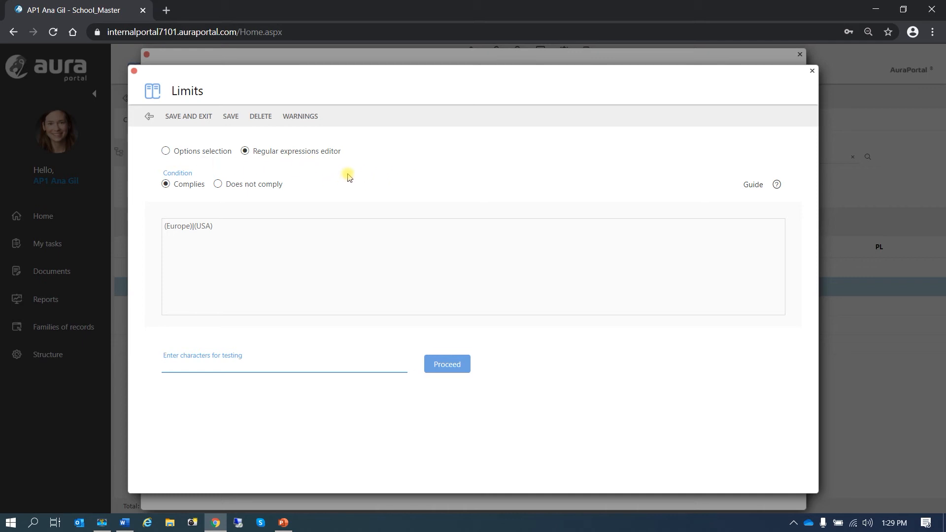
left_click(165, 152)
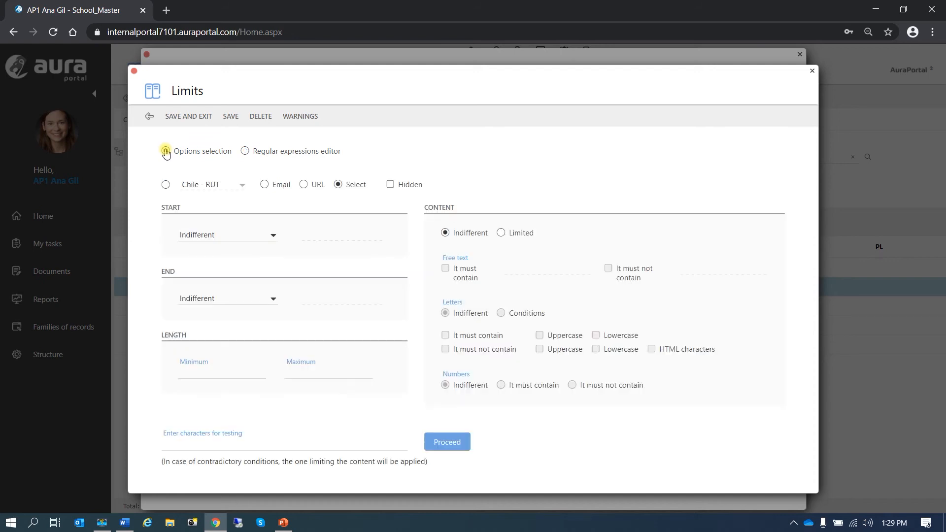
left_click(246, 151)
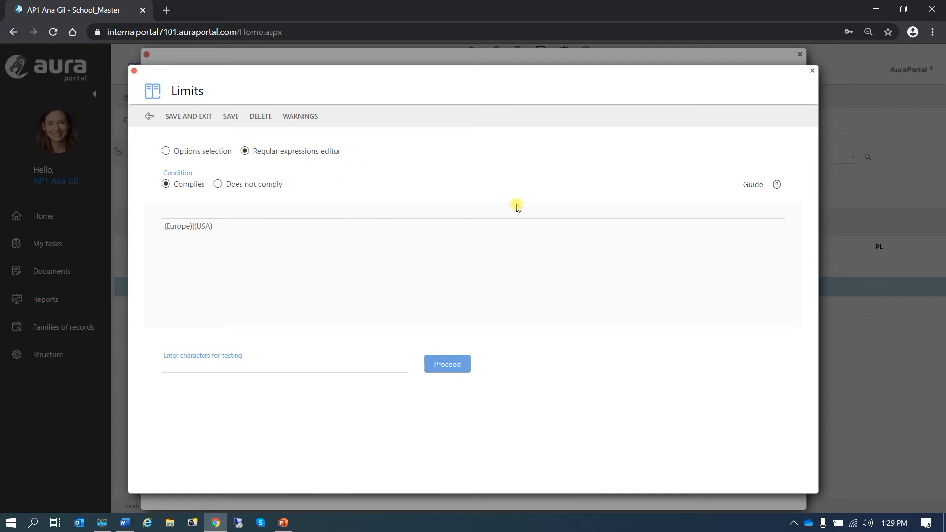
left_click(776, 186)
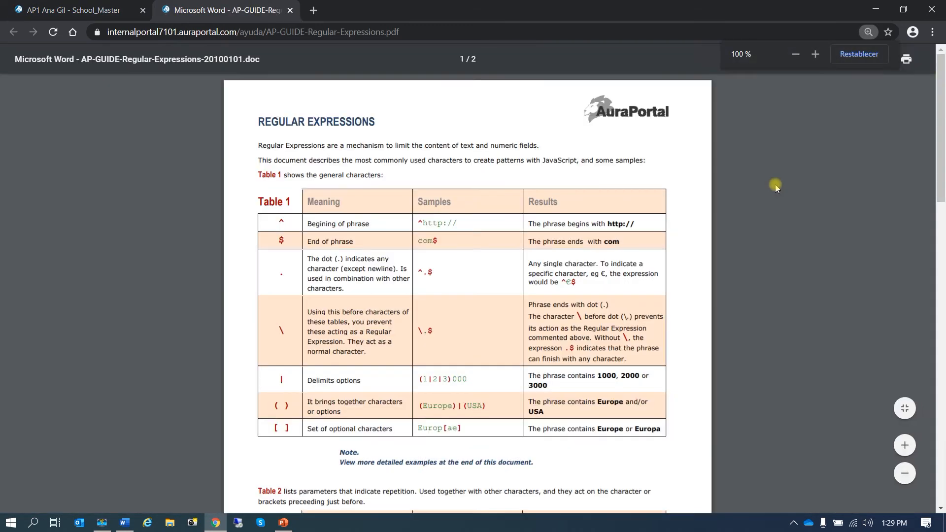
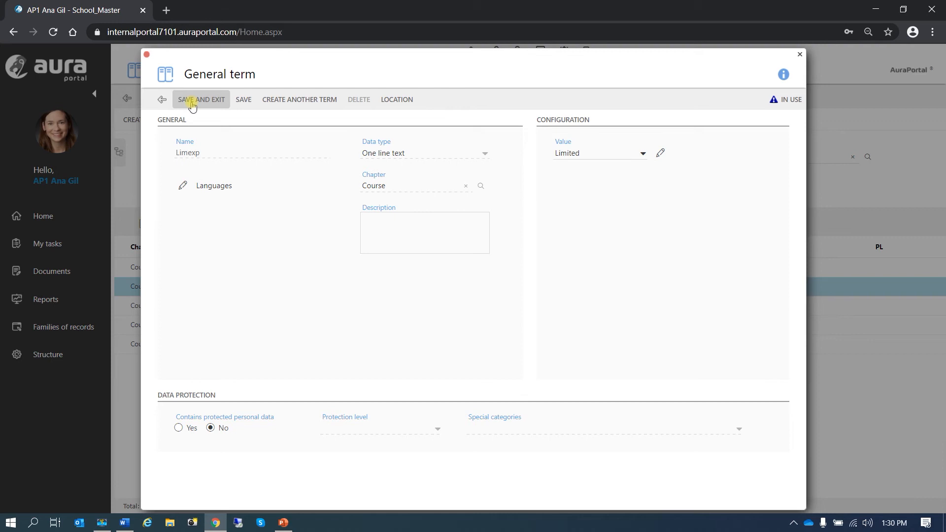
Step: Save the US English warning 'It must contain the word Europe or USA.' with Limexp's (Europe)|(USA) limit
left_click(301, 298)
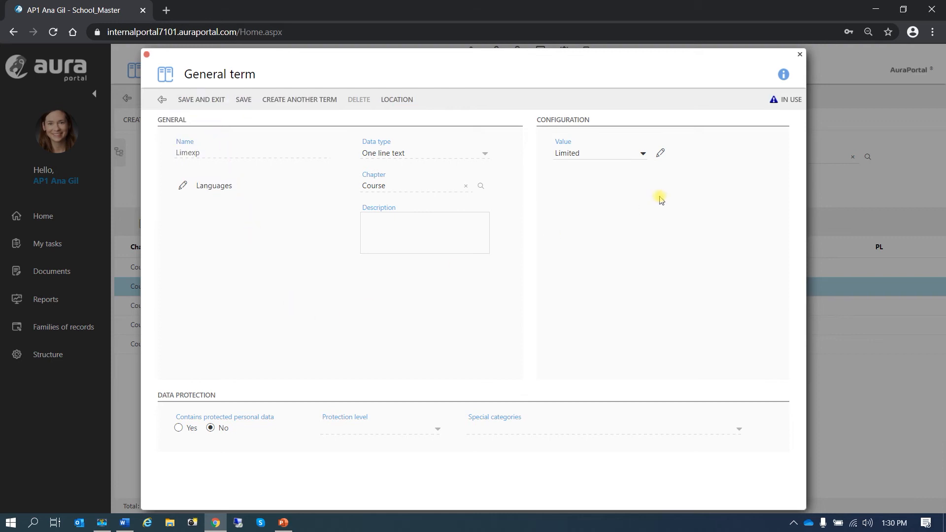
left_click(661, 153)
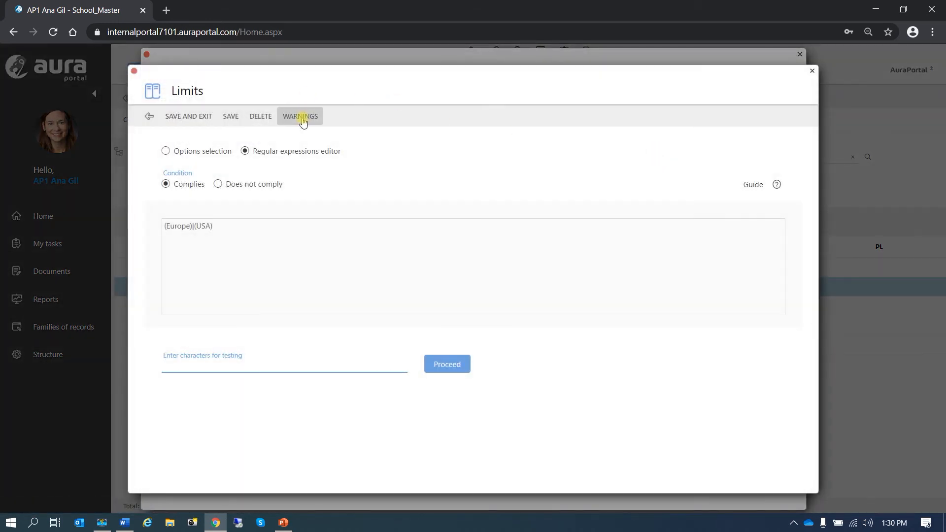
left_click(301, 117)
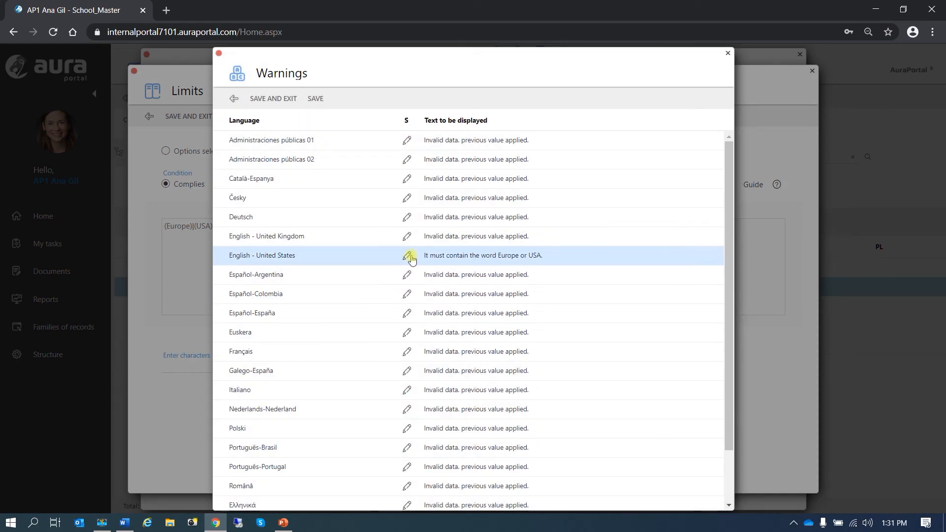
left_click(282, 102)
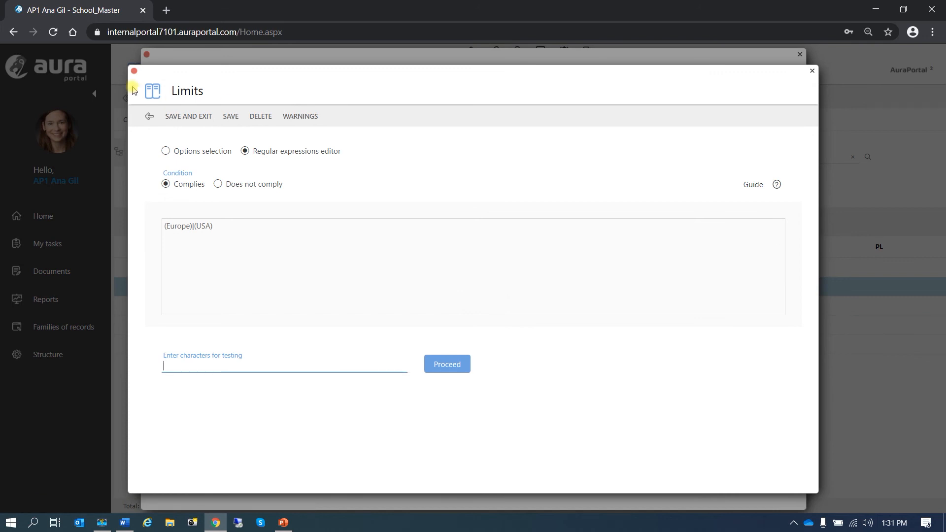
left_click(192, 117)
left_click(162, 100)
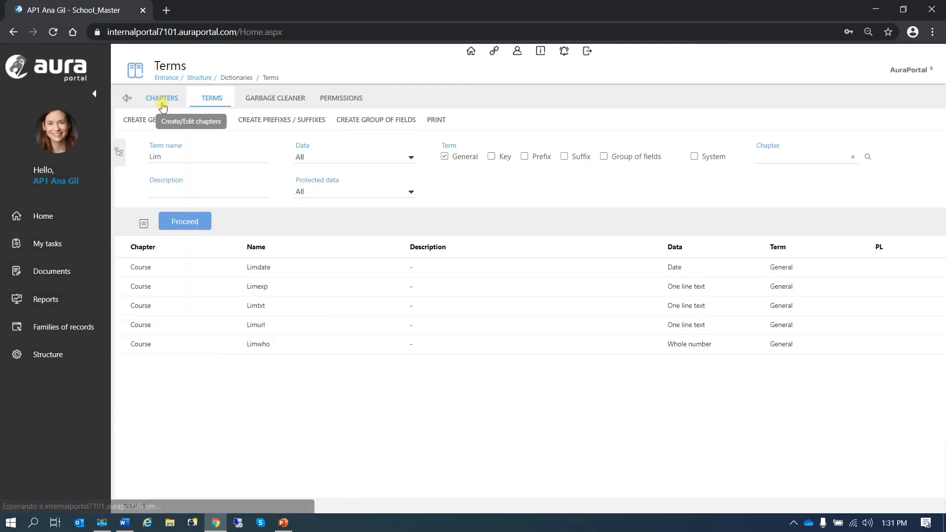
Step: In Limdate's date limit, set From Date to Automatic (current date), keeping Decrease as direction
left_click(188, 267)
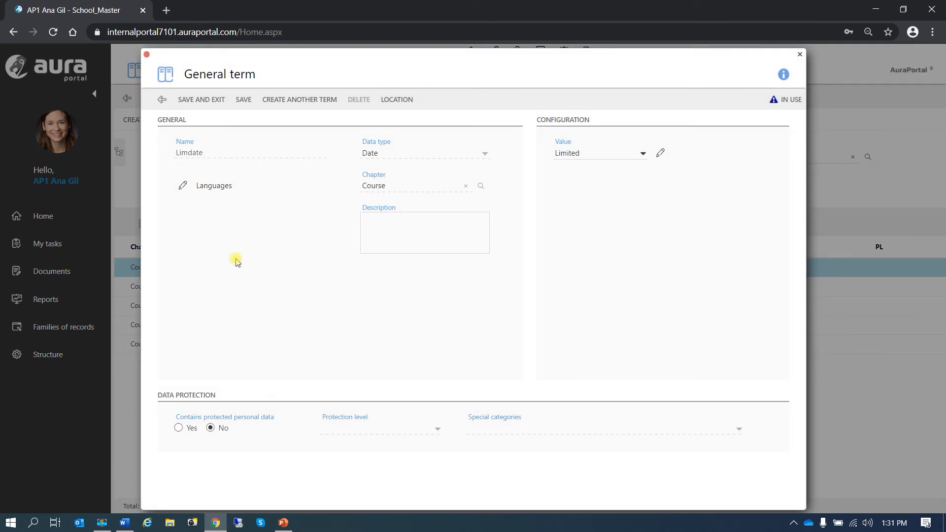
left_click(661, 153)
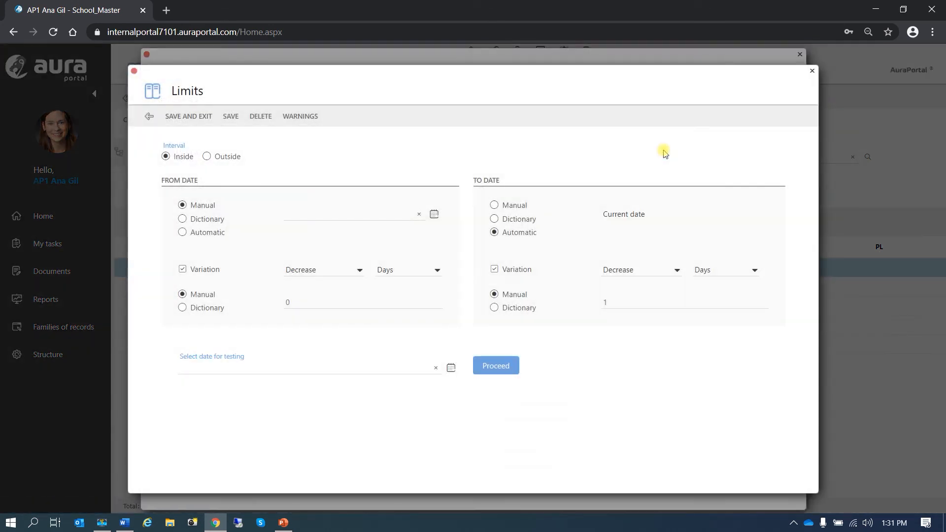
left_click(180, 233)
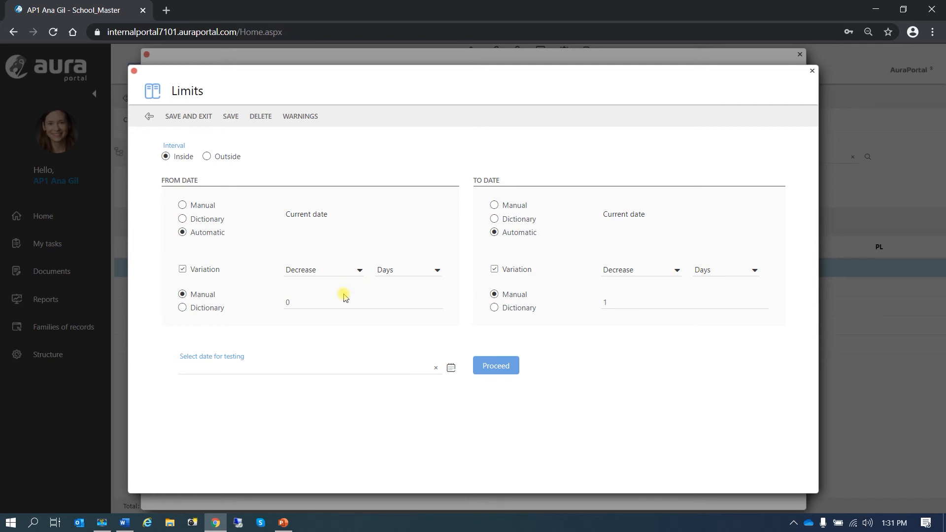
left_click(359, 272)
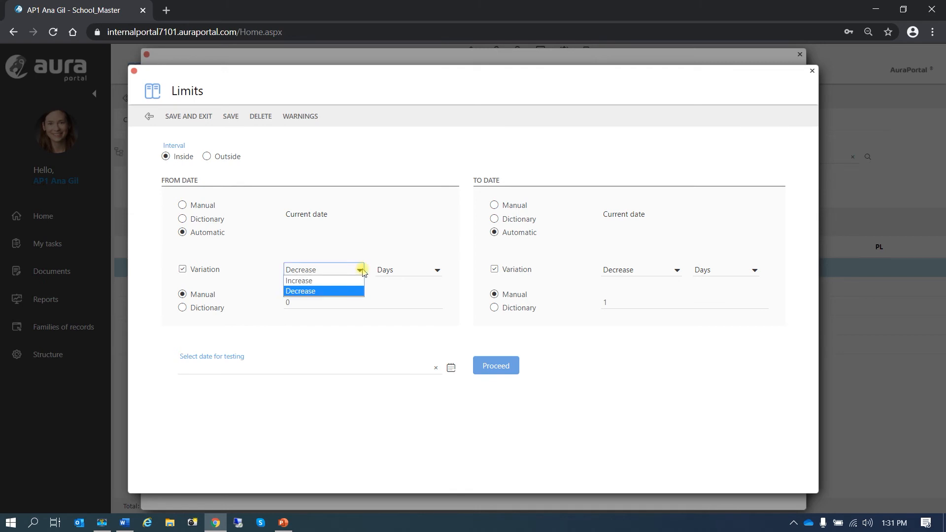
left_click(362, 273)
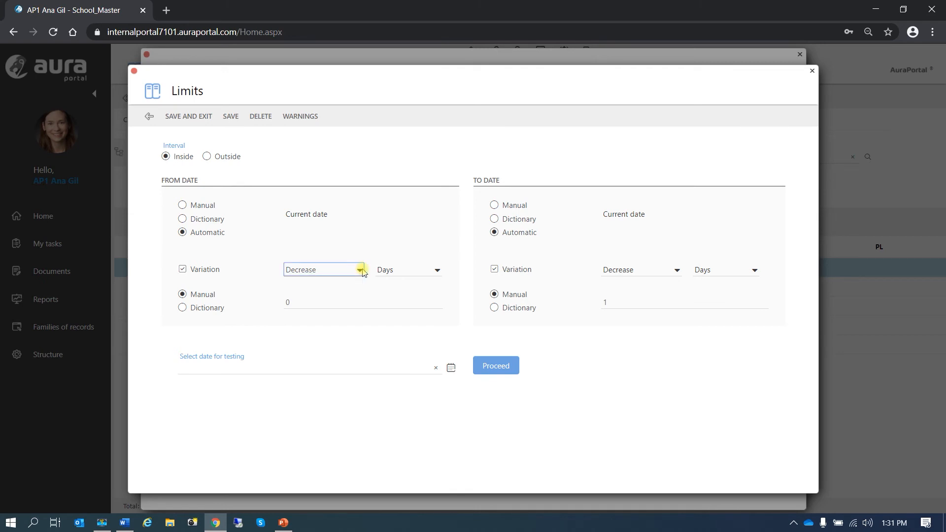
left_click(234, 369)
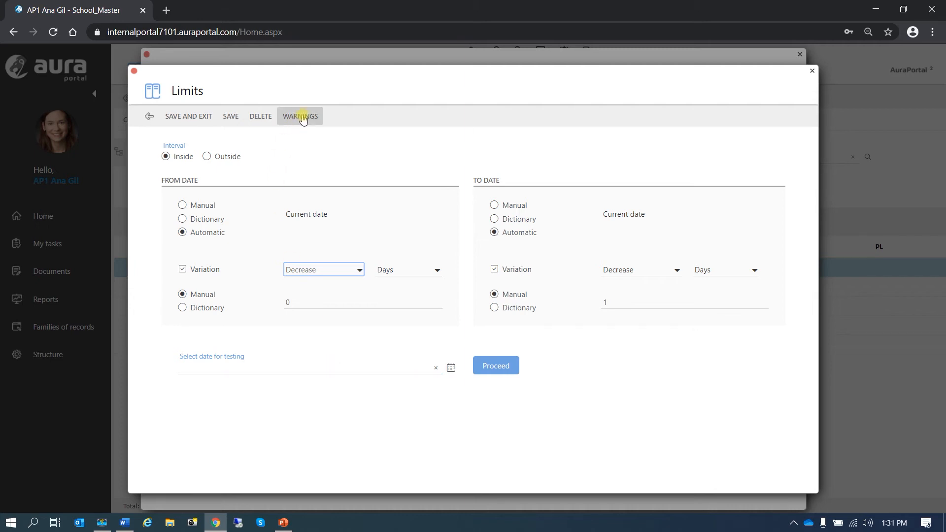
Step: Try a Dictionary-term start date, revert From Date to Automatic, and save the date limit
left_click(182, 220)
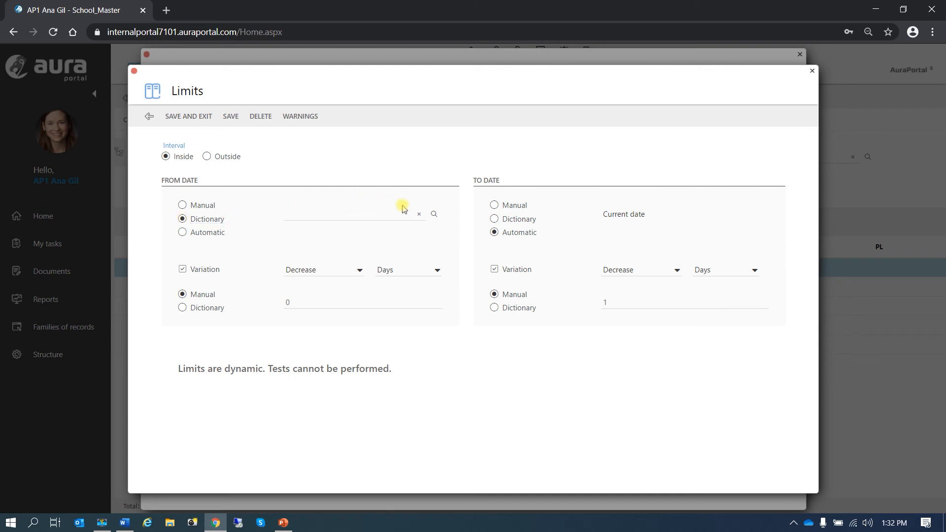
left_click(433, 215)
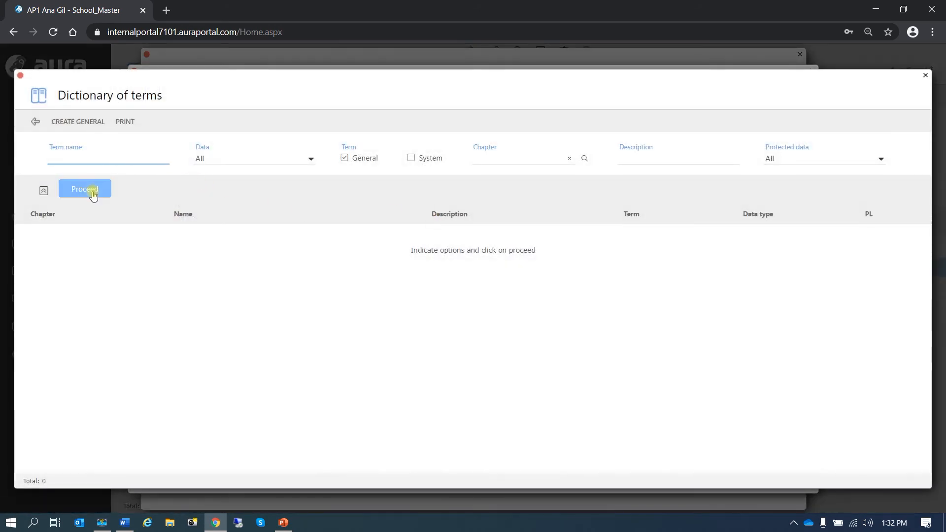
left_click(93, 193)
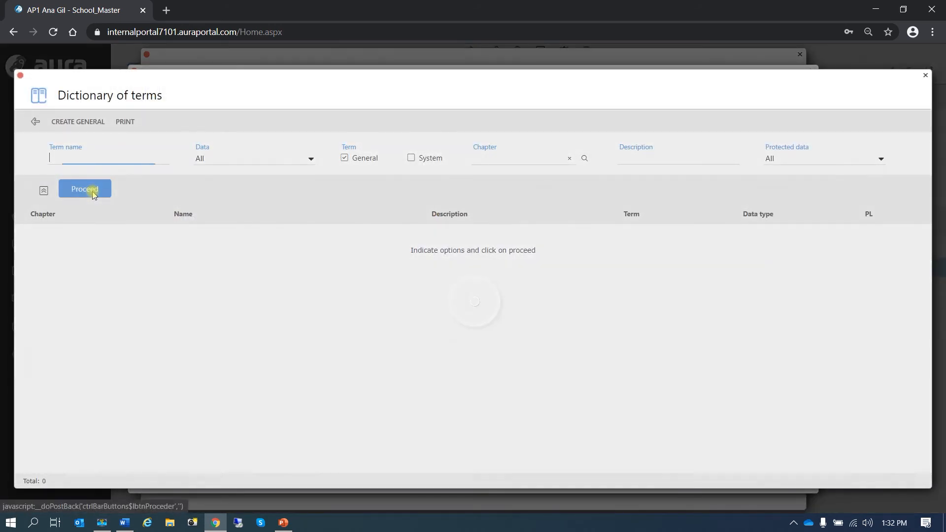
left_click(37, 123)
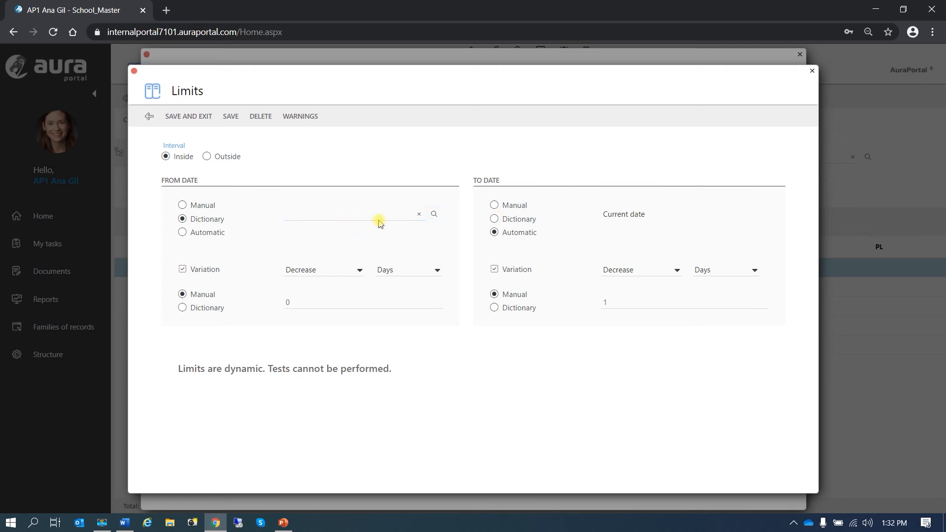
left_click(182, 233)
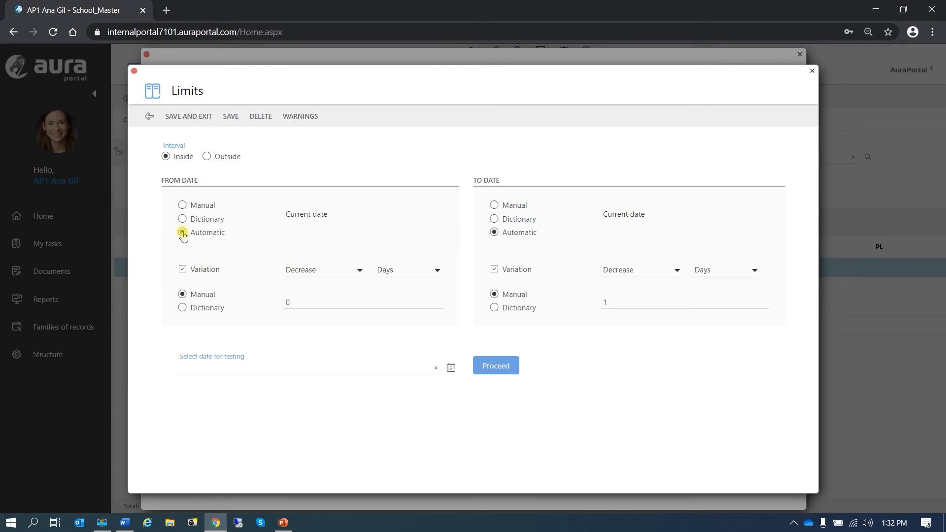
left_click(196, 118)
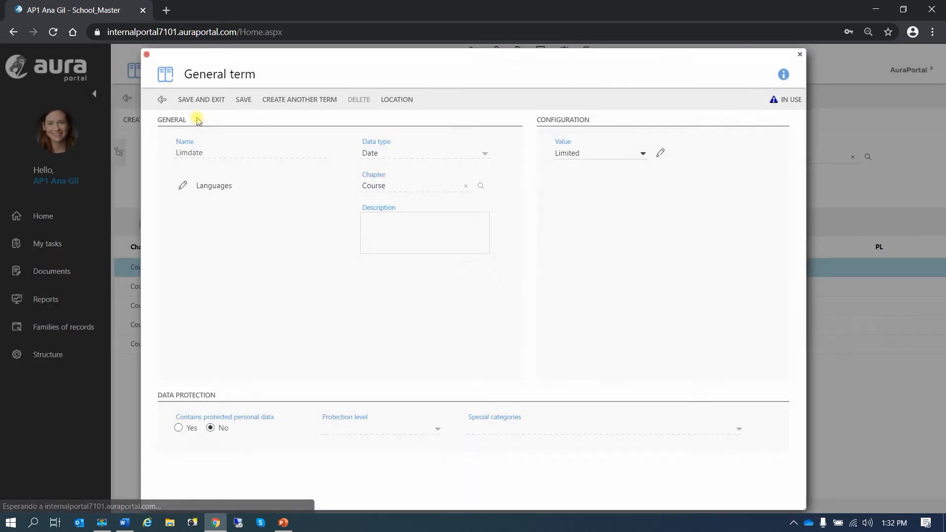
Step: Save the Limdate term and open the Limurl term's limit settings
left_click(203, 104)
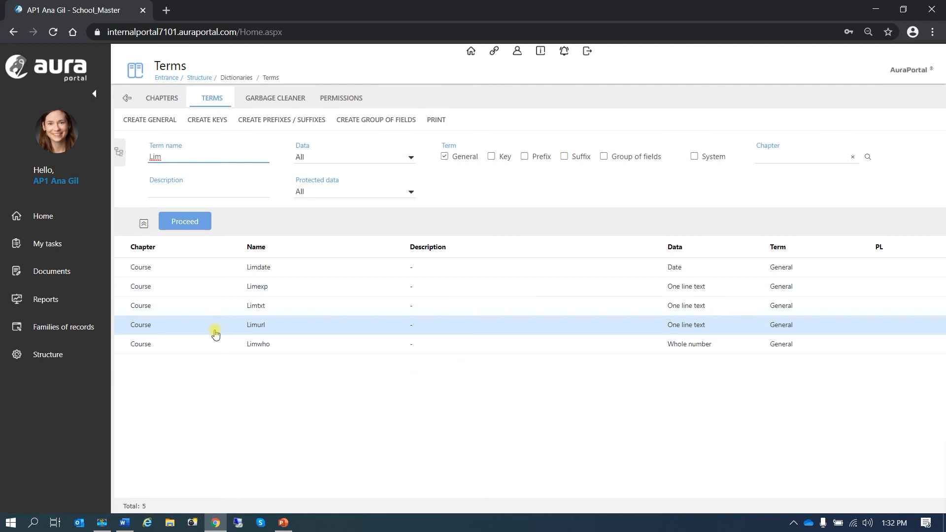
double_click(215, 331)
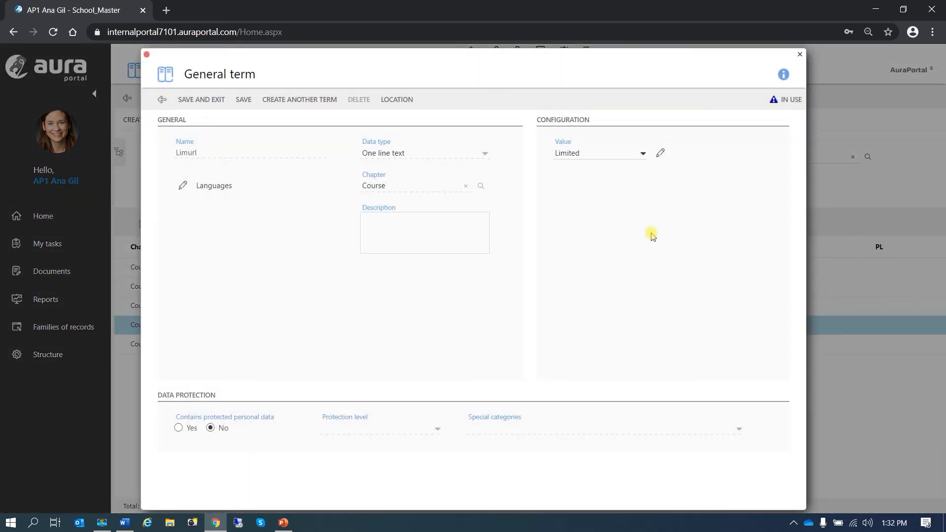
left_click(661, 152)
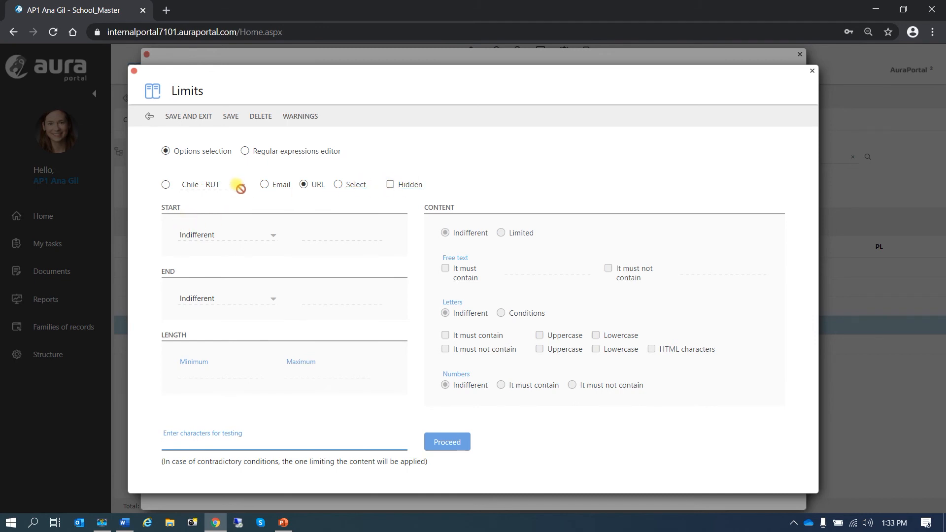
Step: Try the national ID format Chile - RUT, then set Limurl's content format back to URL and save
left_click(166, 185)
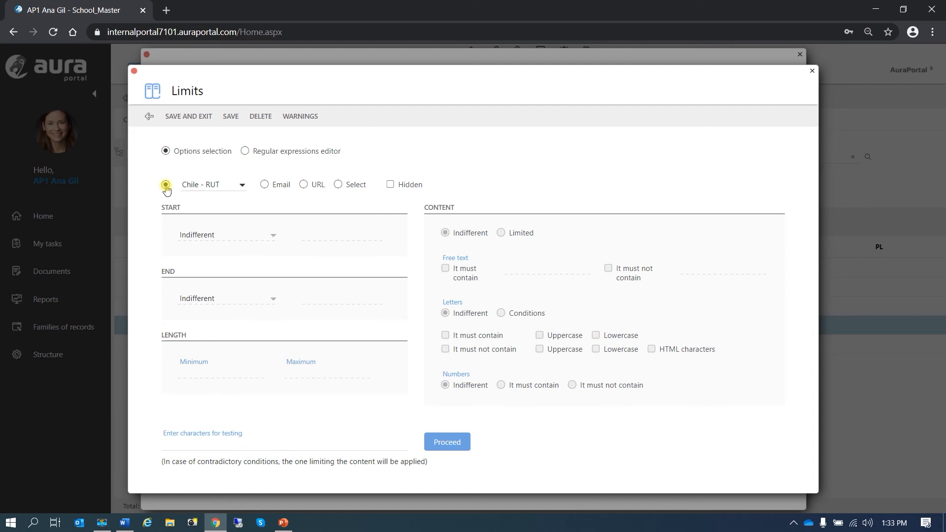
left_click(241, 186)
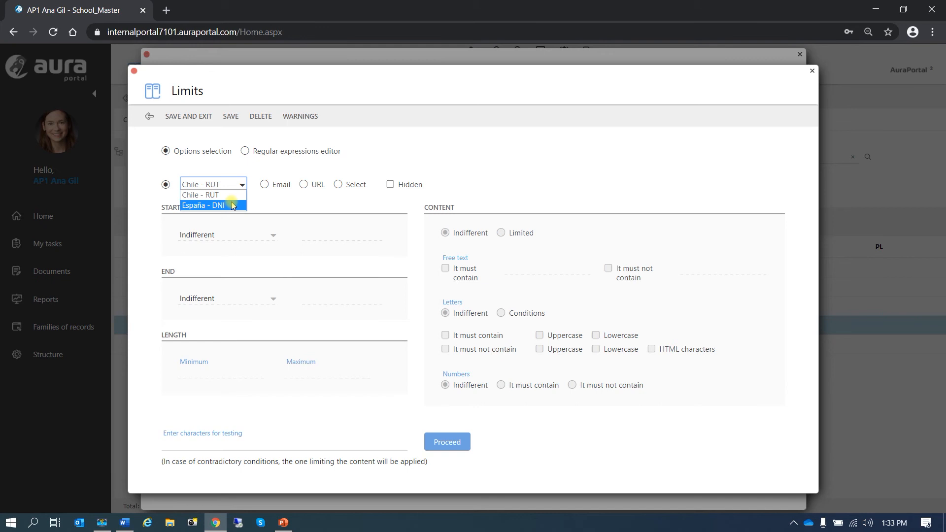
left_click(240, 185)
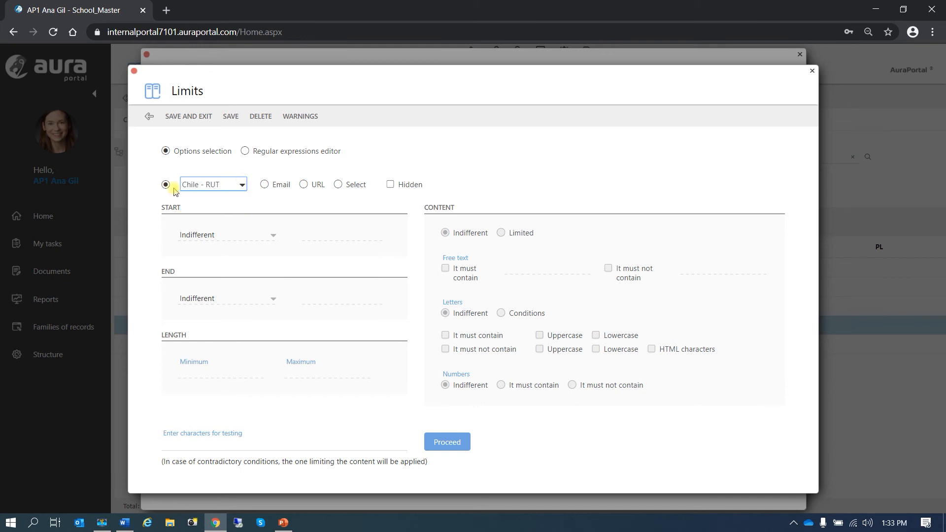
left_click(166, 187)
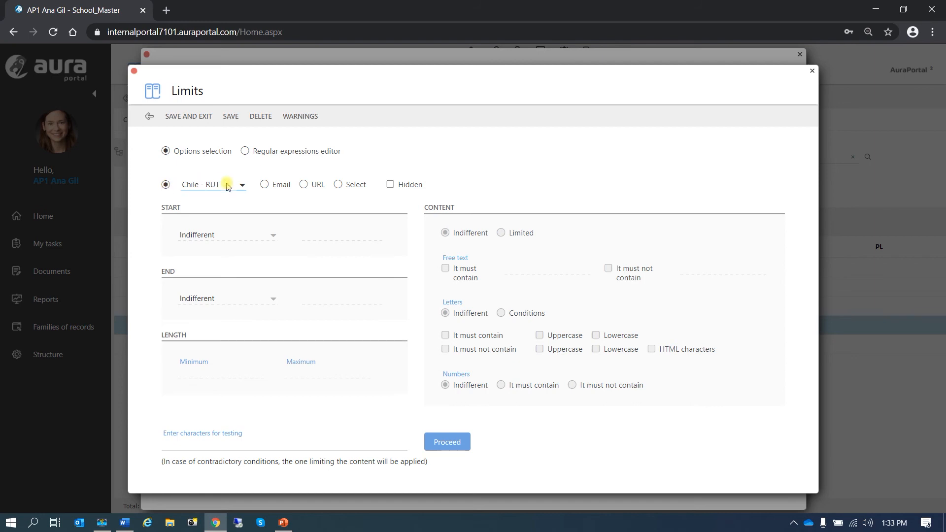
left_click(302, 187)
left_click(192, 119)
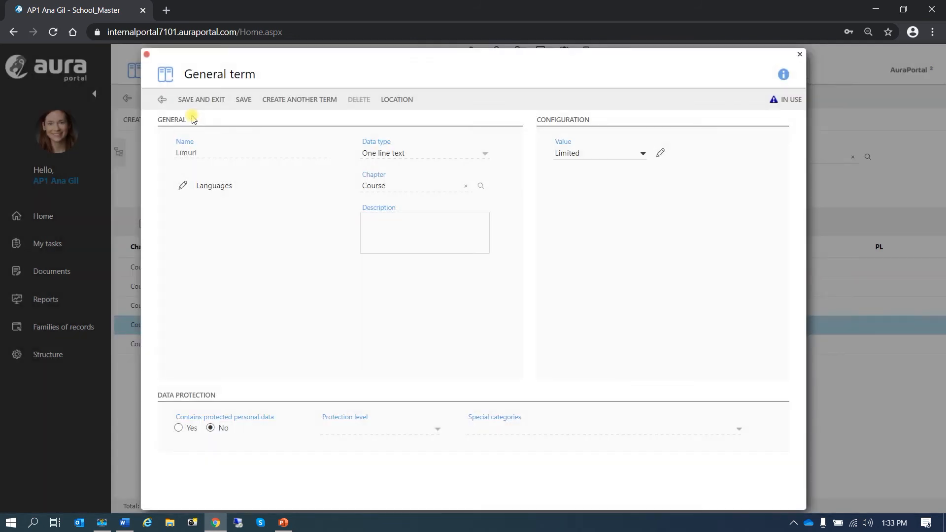
Step: Save Limurl, then open the 2.0 Teacher task from My tasks at its Limits and calculations page
left_click(199, 100)
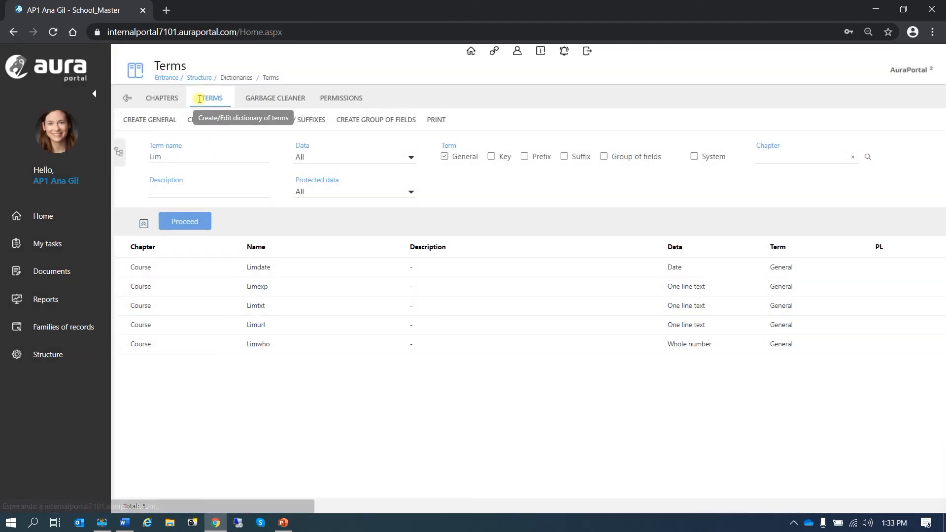
left_click(66, 244)
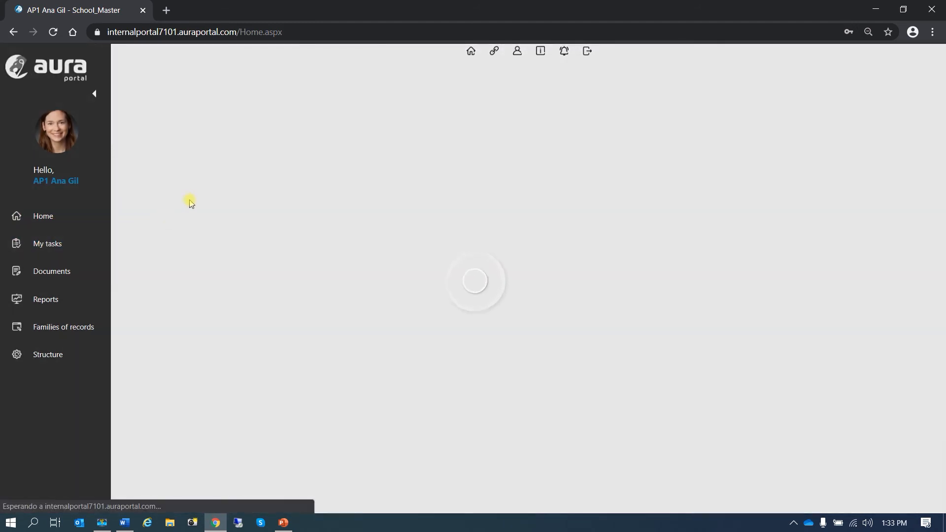
left_click(251, 246)
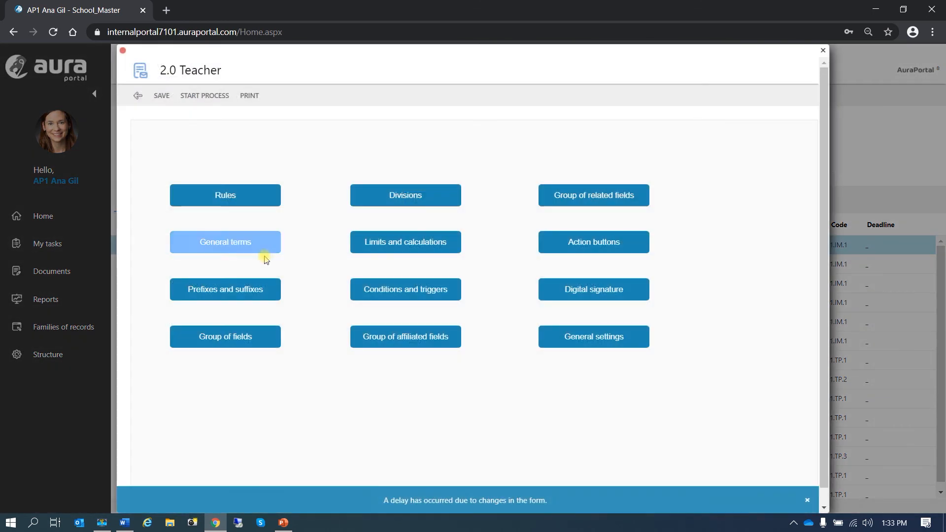
left_click(402, 249)
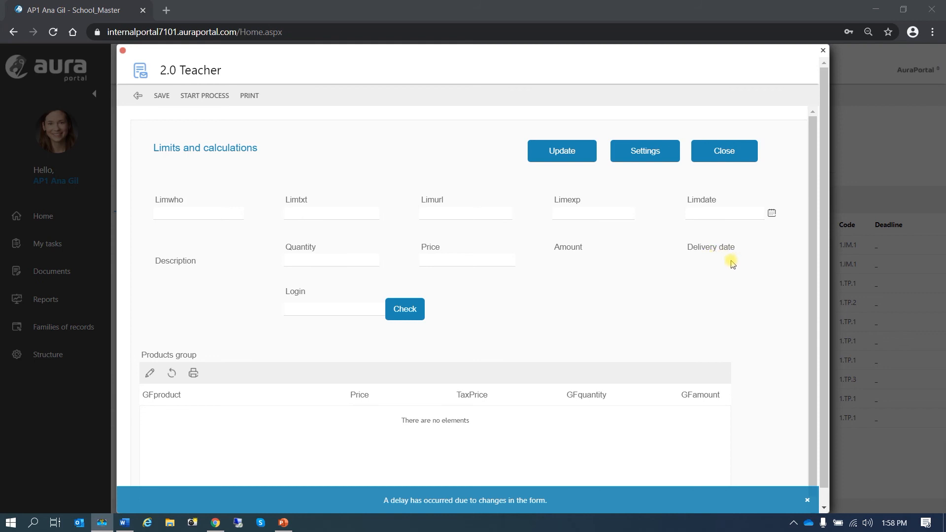
Step: Set Limdate to 1 May 2020 so Delivery date becomes 2020-05-11
left_click(807, 500)
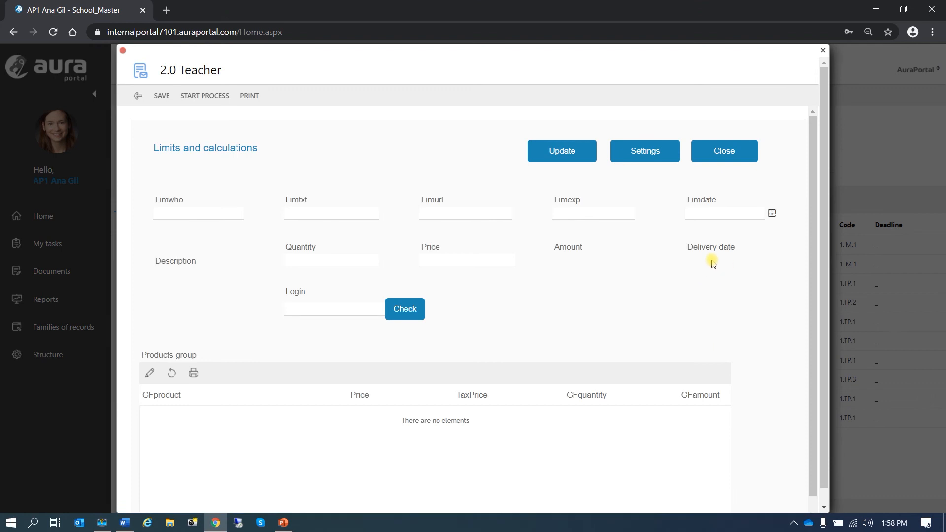
left_click(771, 214)
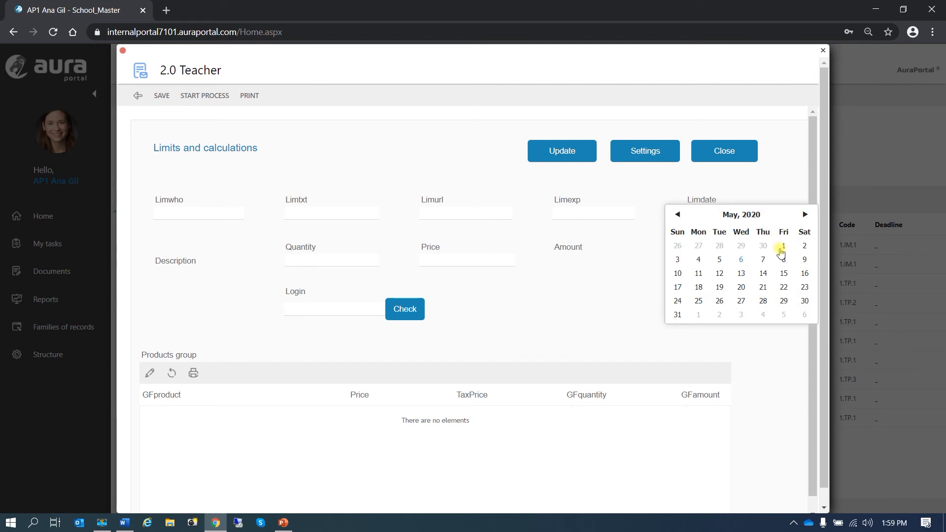
left_click(784, 246)
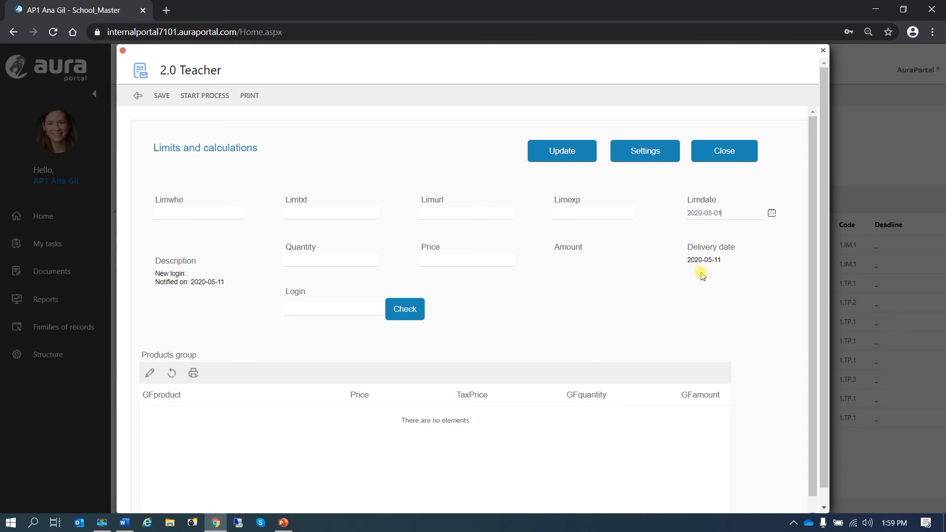
left_click(720, 215)
left_click(724, 212)
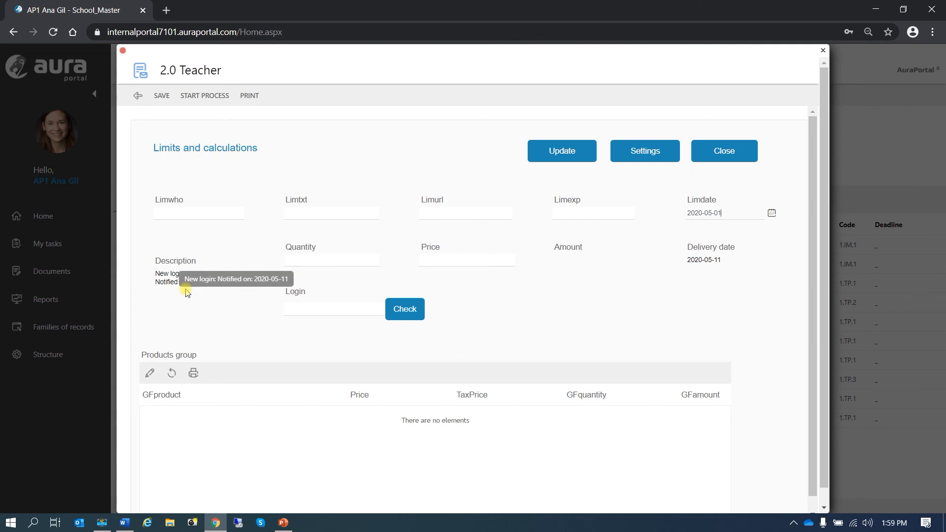
left_click(647, 154)
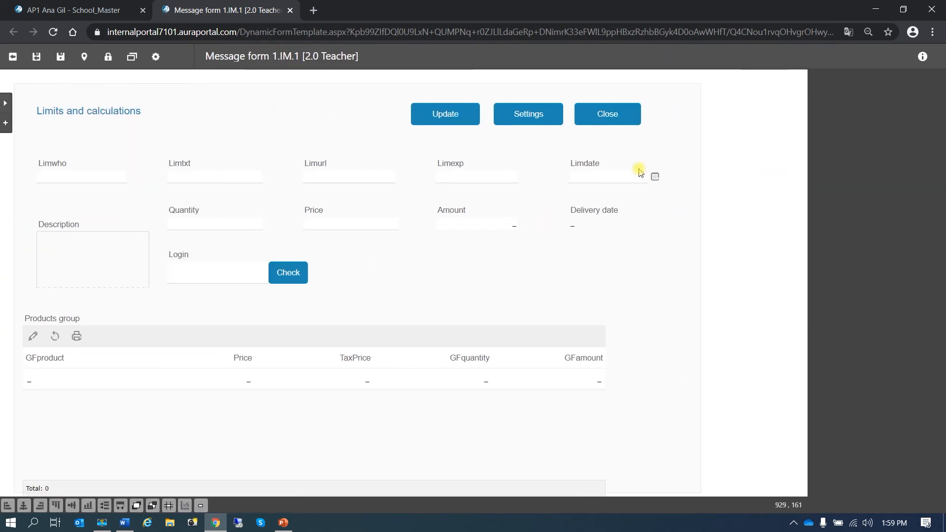
Step: Save Delivery date's calculation as 10 natural days from 3_Limdate, then return to the running form
left_click(599, 218)
left_click(618, 199)
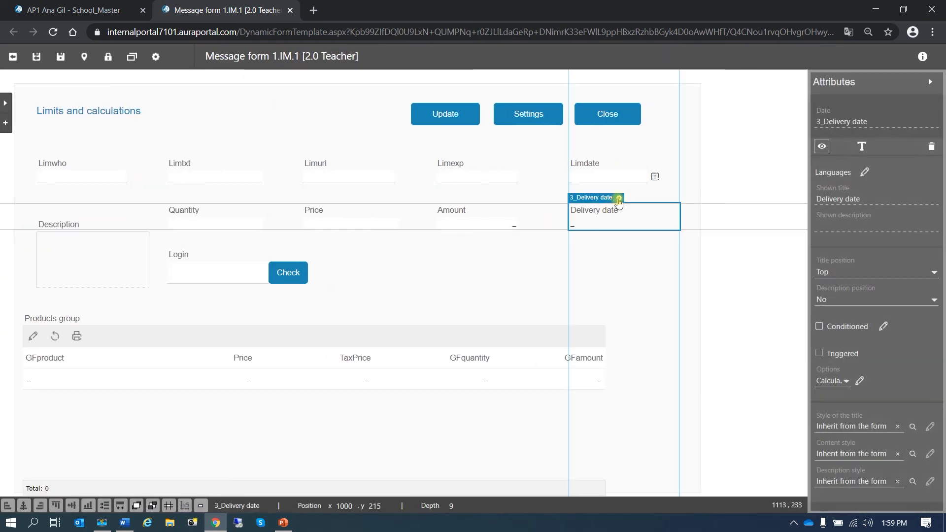
left_click(619, 199)
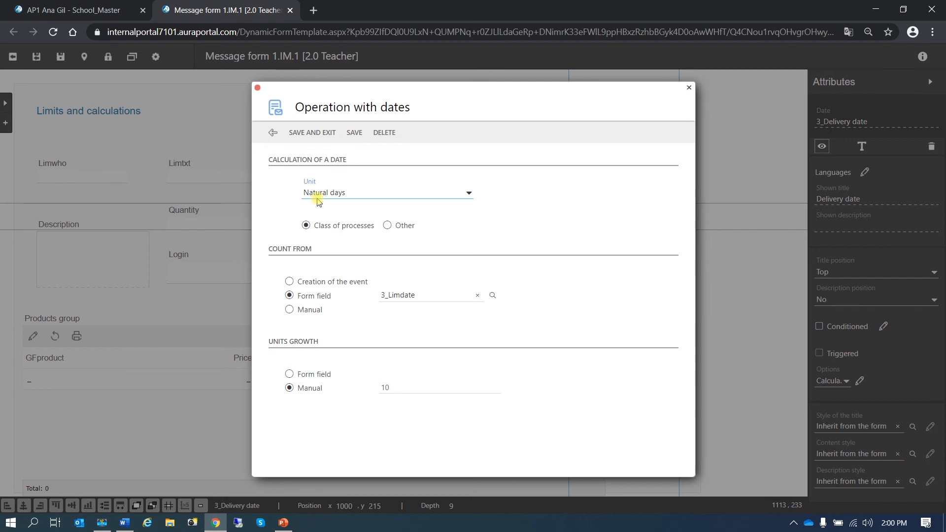
left_click(307, 134)
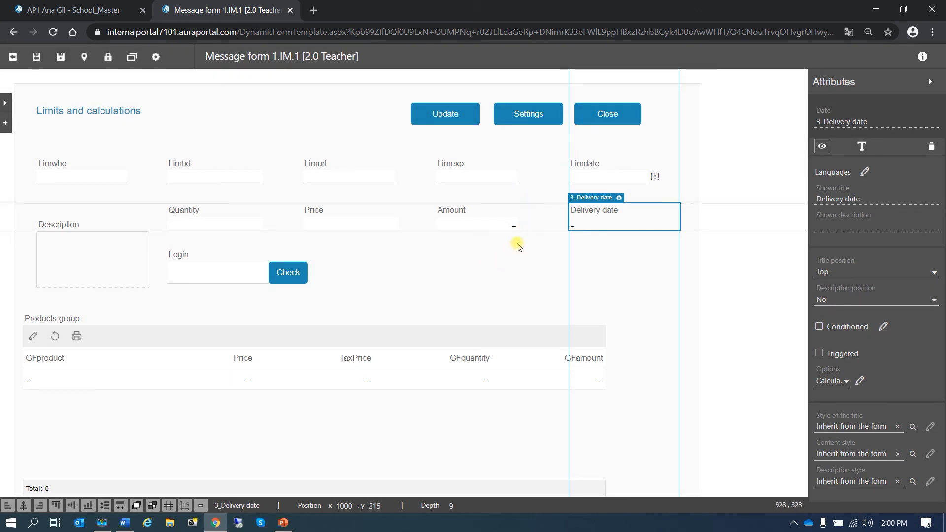
left_click(451, 222)
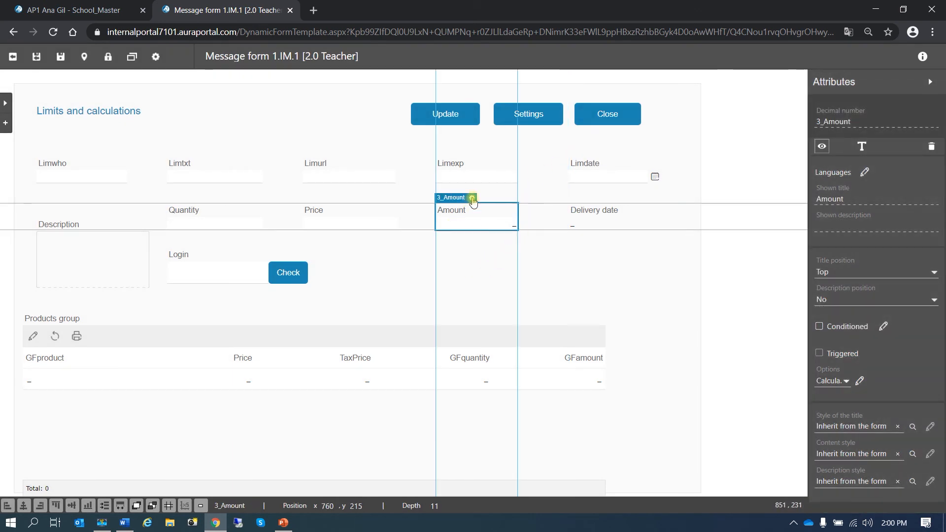
left_click(85, 10)
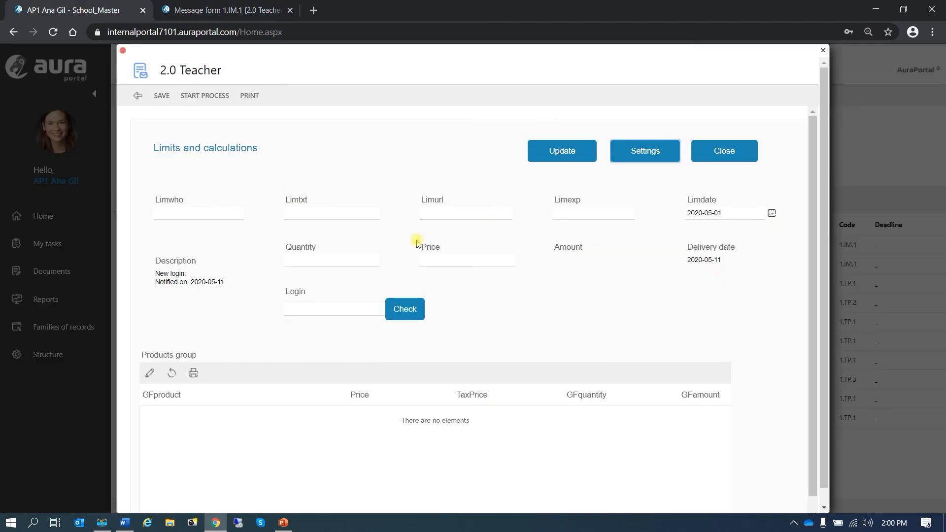
Step: Enter Quantity 2 and Price 50 so Amount recalculates to 100.00
left_click(572, 261)
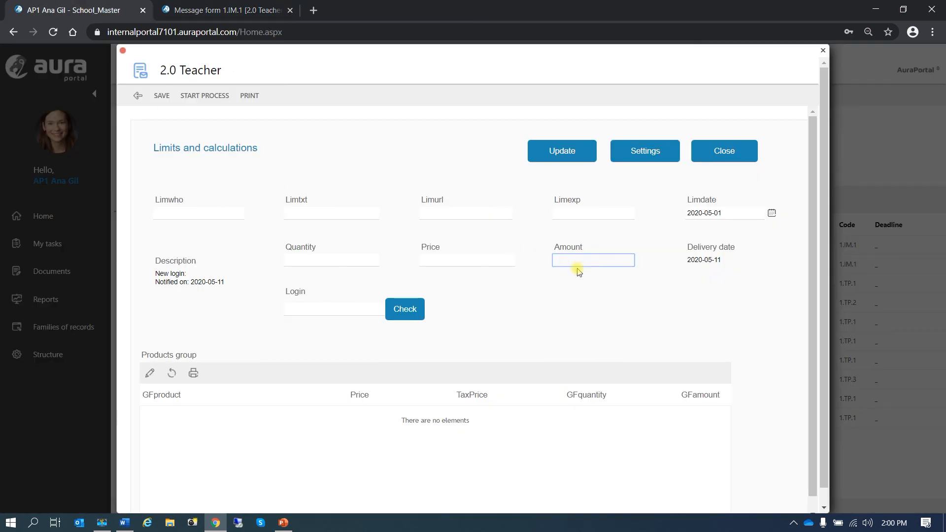
left_click(596, 285)
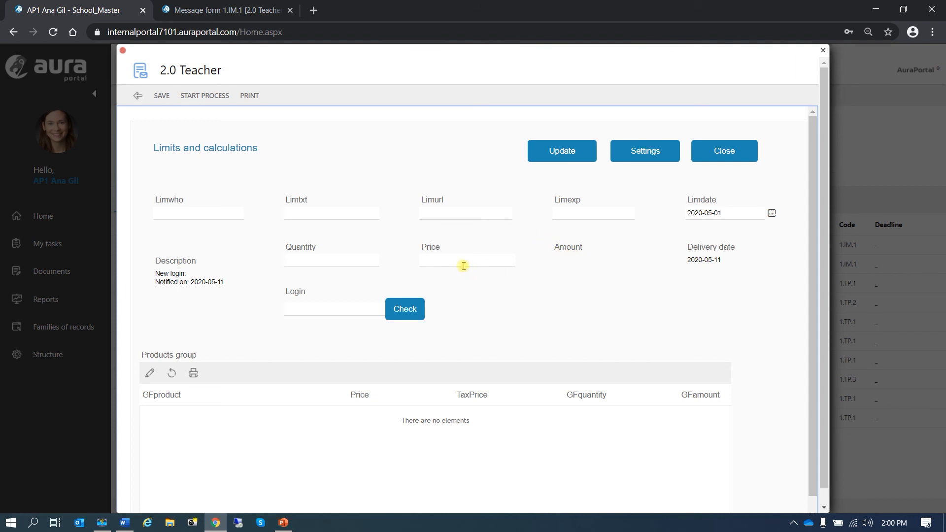
left_click(356, 259)
left_click(308, 285)
left_click(460, 260)
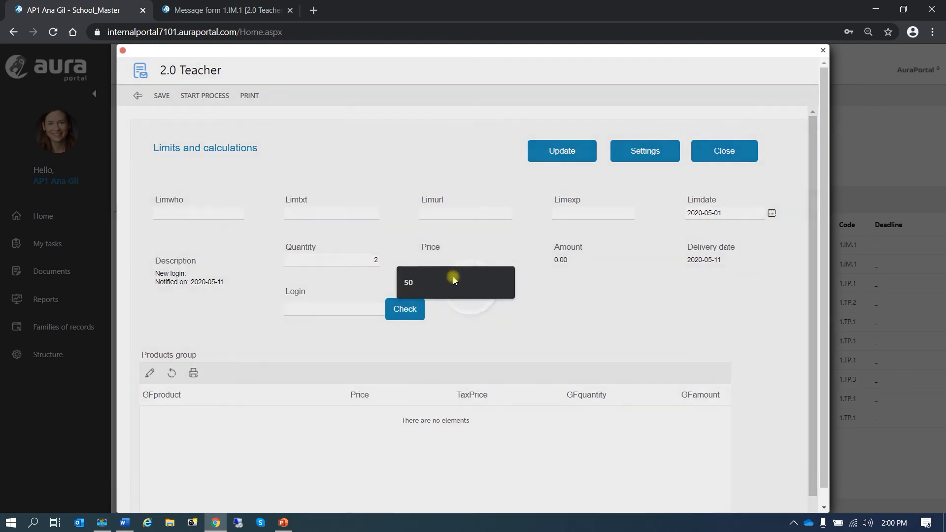
left_click(447, 285)
left_click(566, 302)
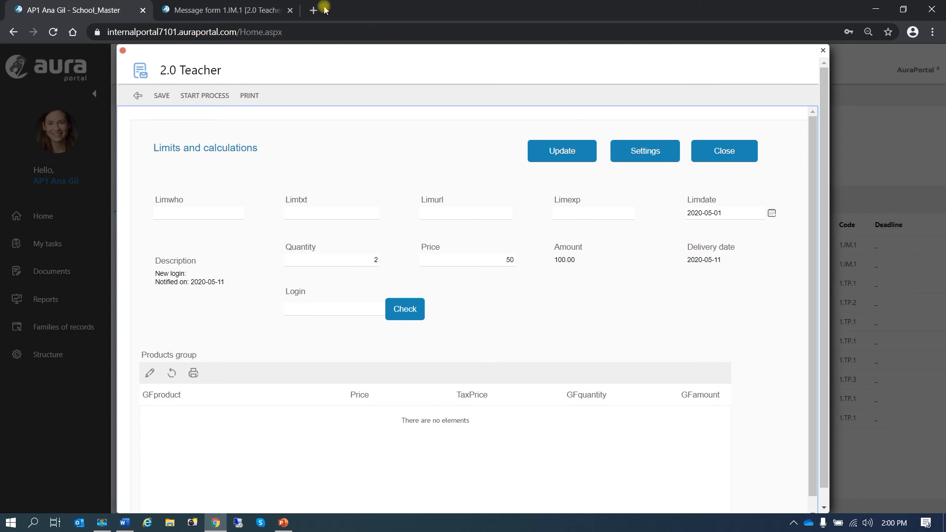
Step: In the designer, keep 3_Amount as Calcula. and open its [0_3_Quantity] * [0_3_Price] formula
left_click(236, 10)
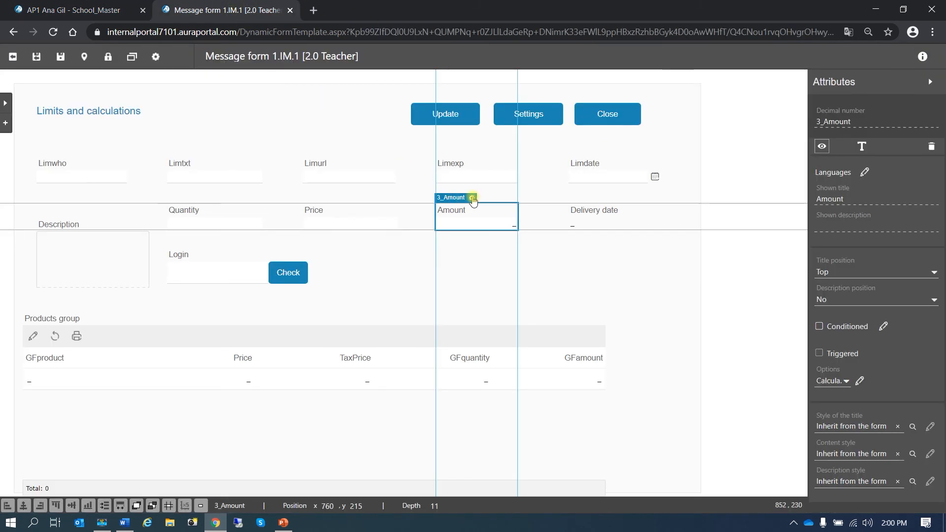
left_click(845, 382)
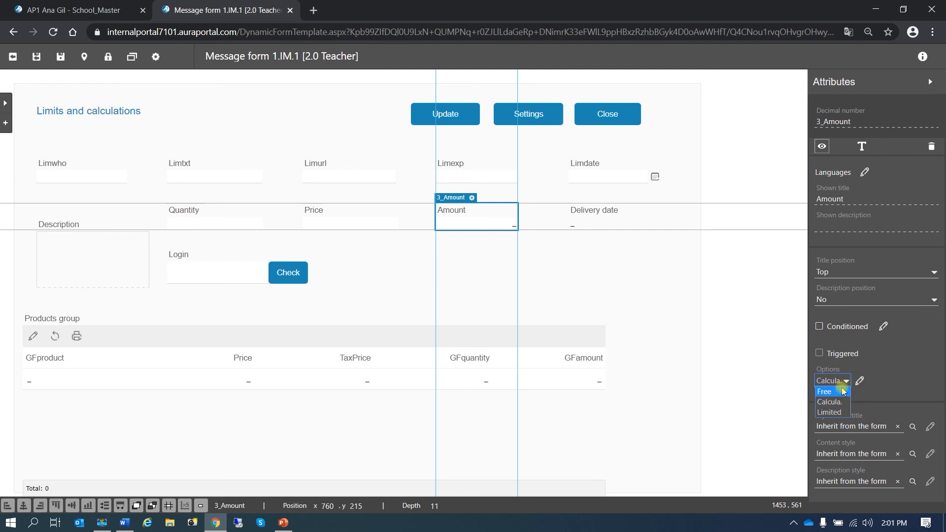
left_click(844, 401)
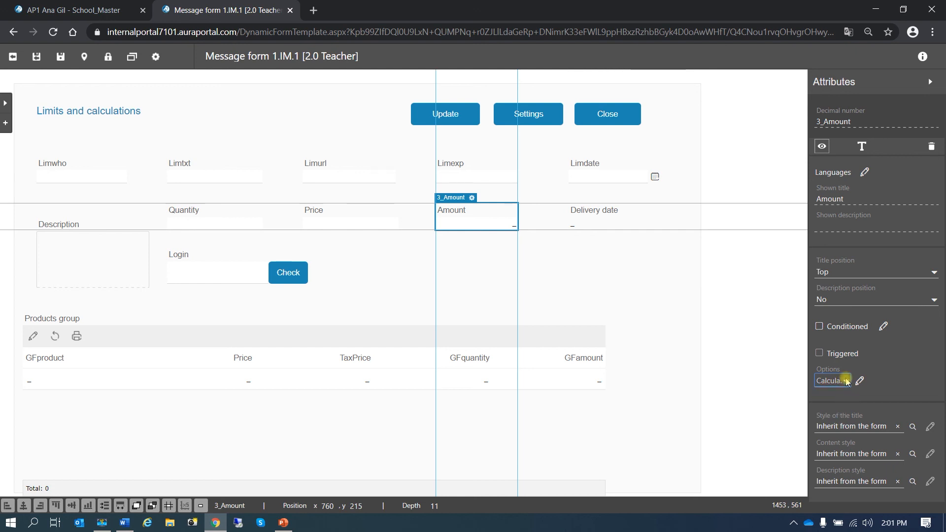
left_click(860, 381)
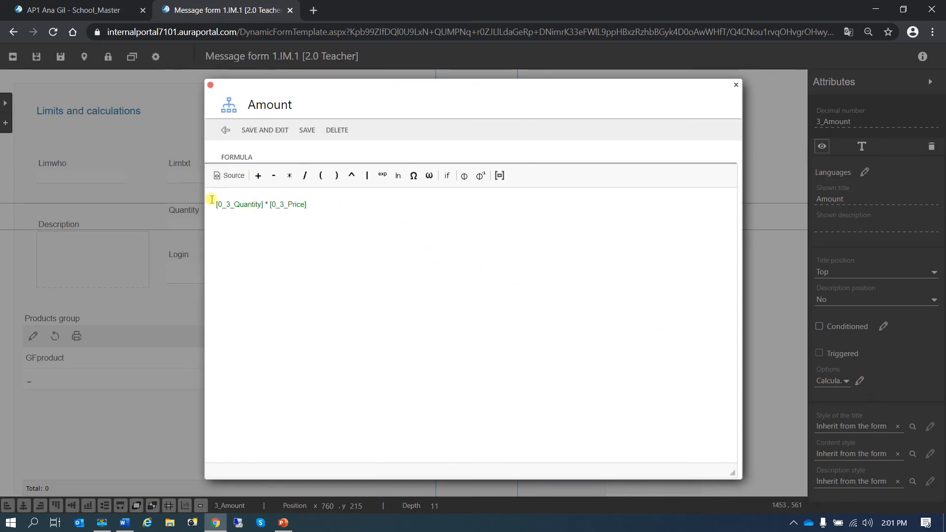
left_click(331, 207)
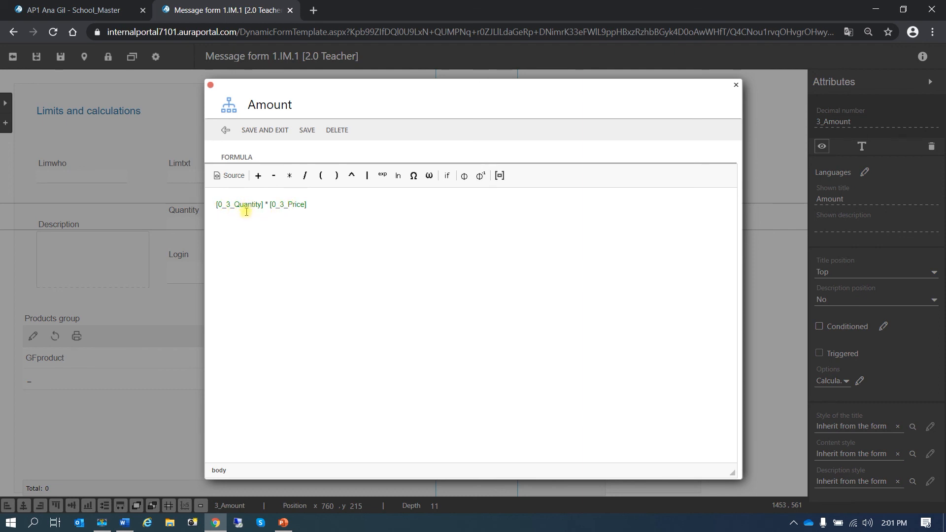
Step: Insert Quantity * Price into the Amount formula from the panel fields
left_click(501, 176)
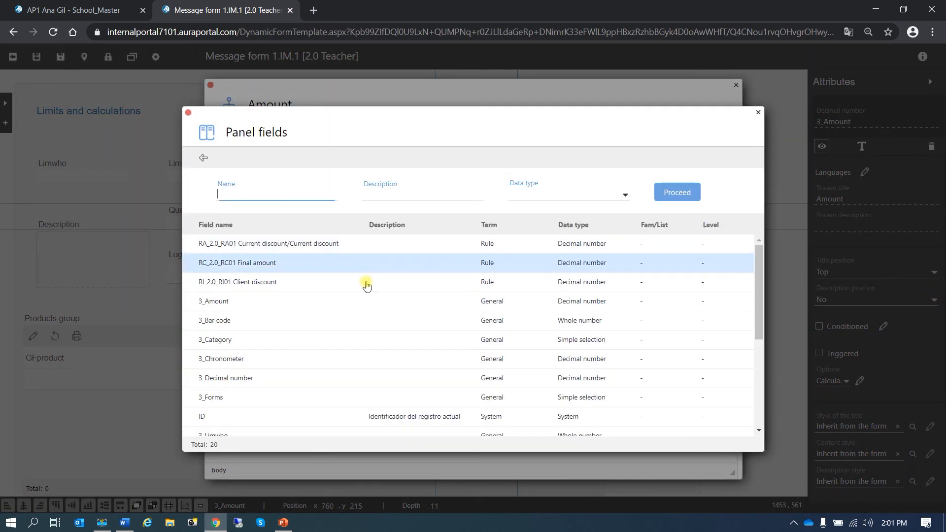
scroll(301, 332, "down", 3)
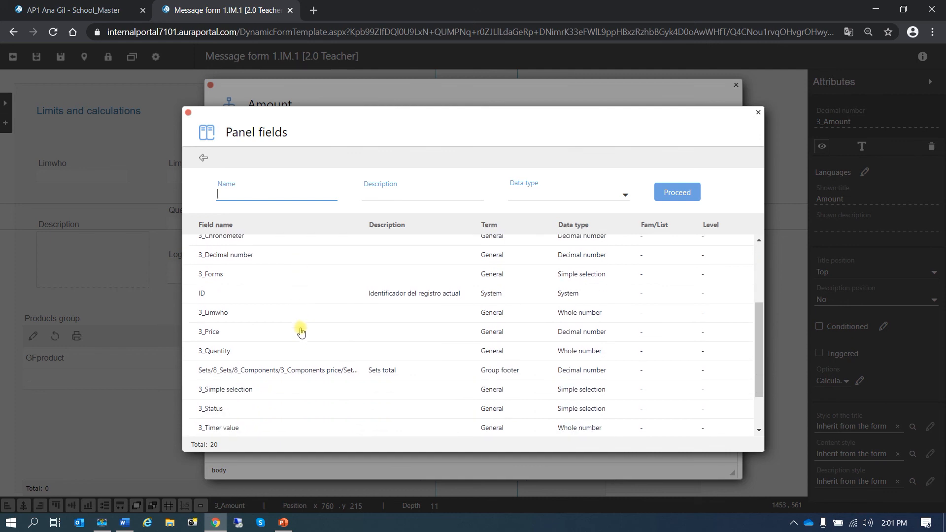
left_click(294, 350)
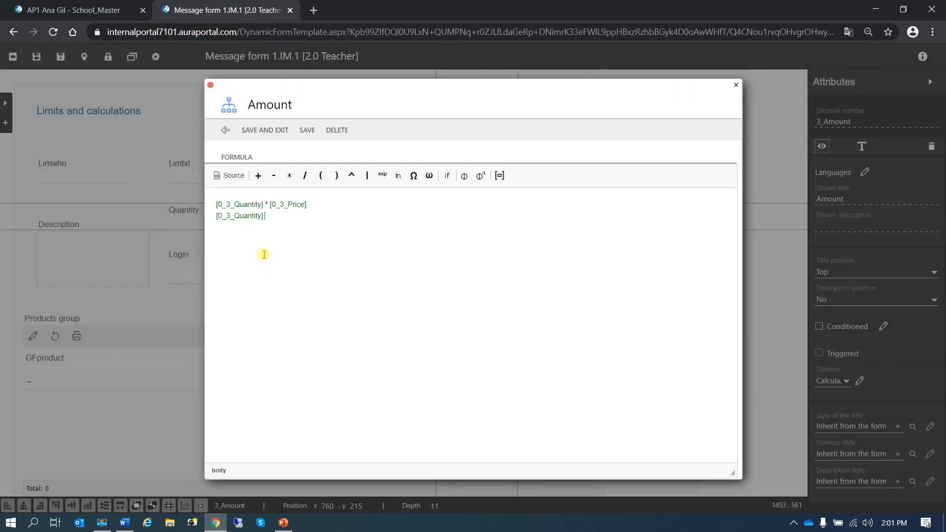
left_click(290, 177)
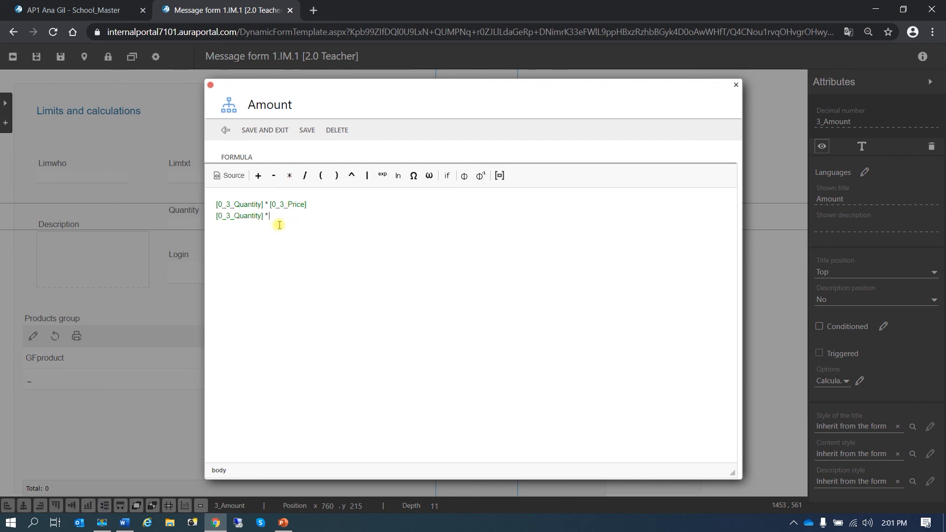
left_click(499, 176)
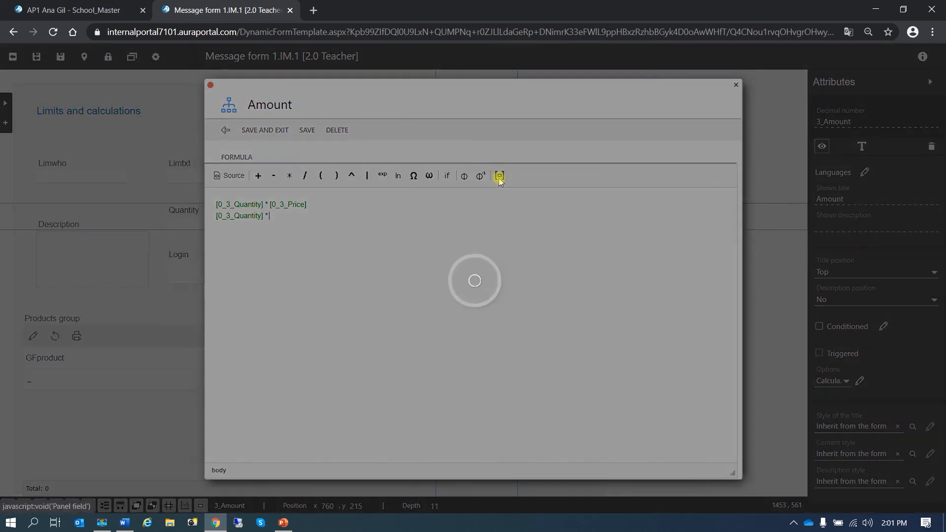
scroll(329, 333, "down", 3)
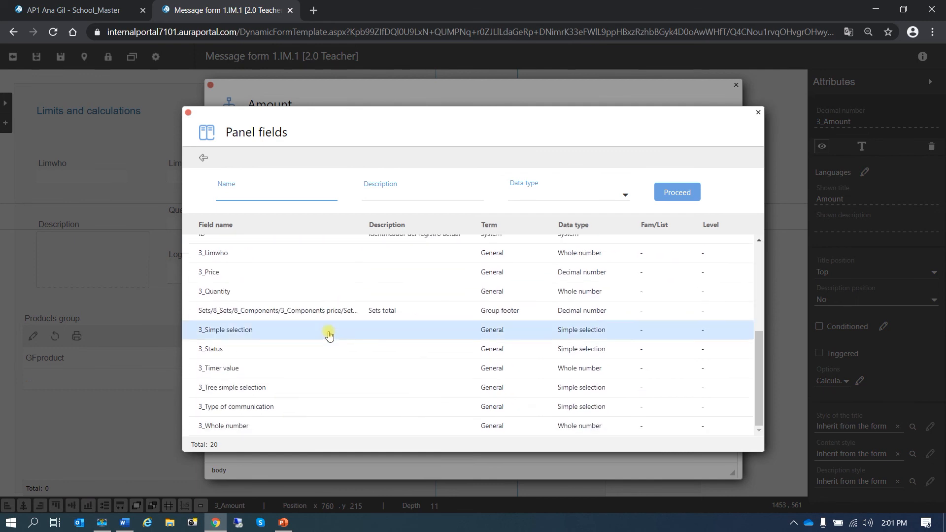
double_click(263, 274)
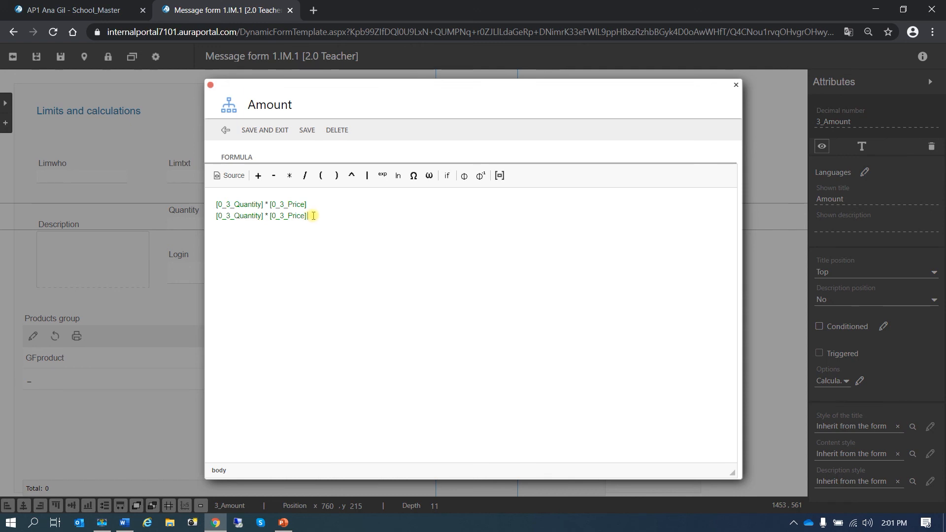
Step: Delete the duplicate formula line and save the Amount formula
left_click_drag(302, 218, 217, 227)
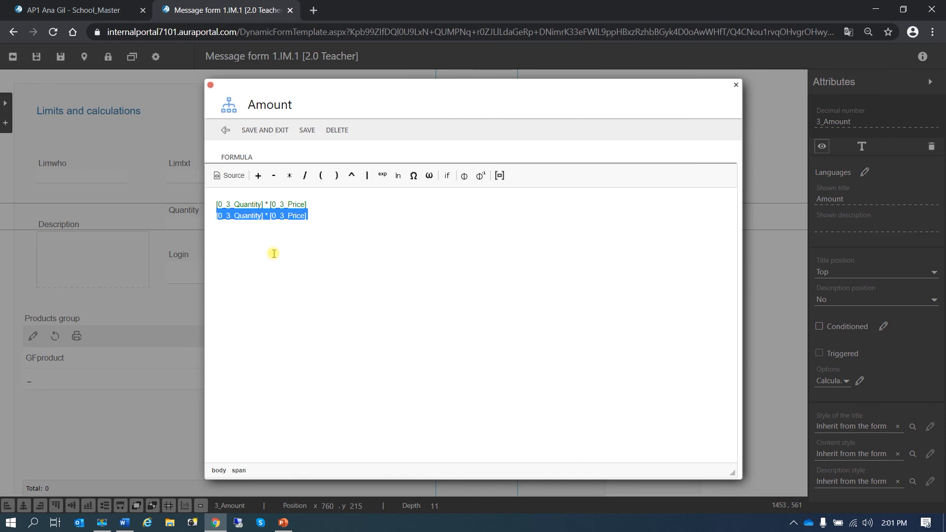
key("Delete")
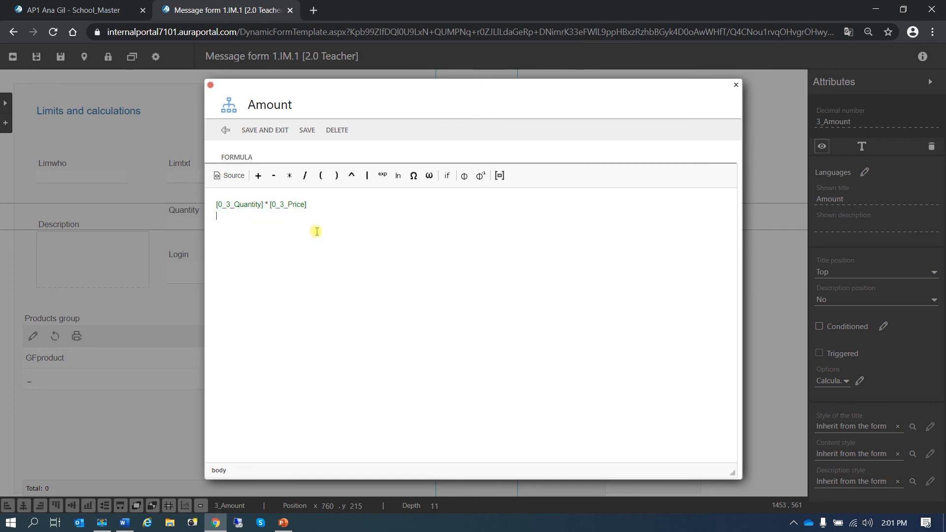
left_click(278, 130)
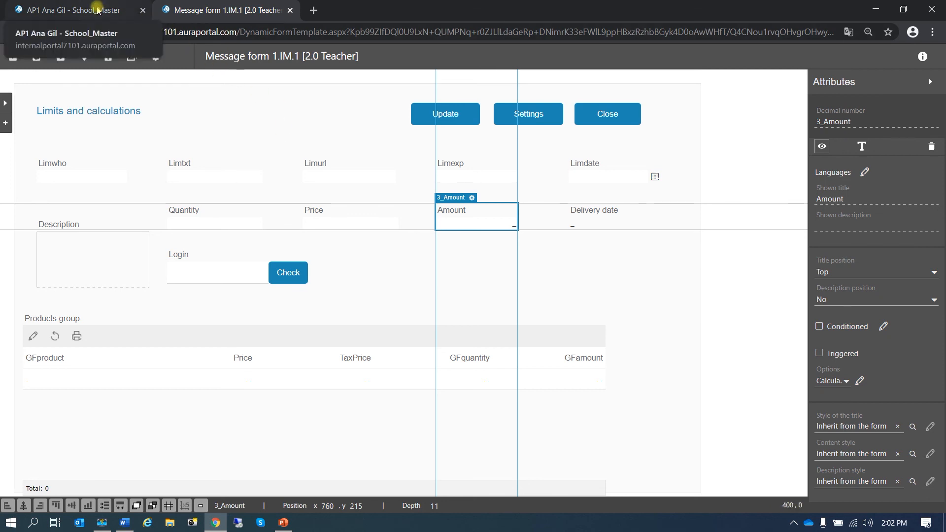
Step: Save Description's composition 'New login: [PNL_3_Login]' plus 'Notified on: [PNL_3_Delivery date]'
left_click(74, 263)
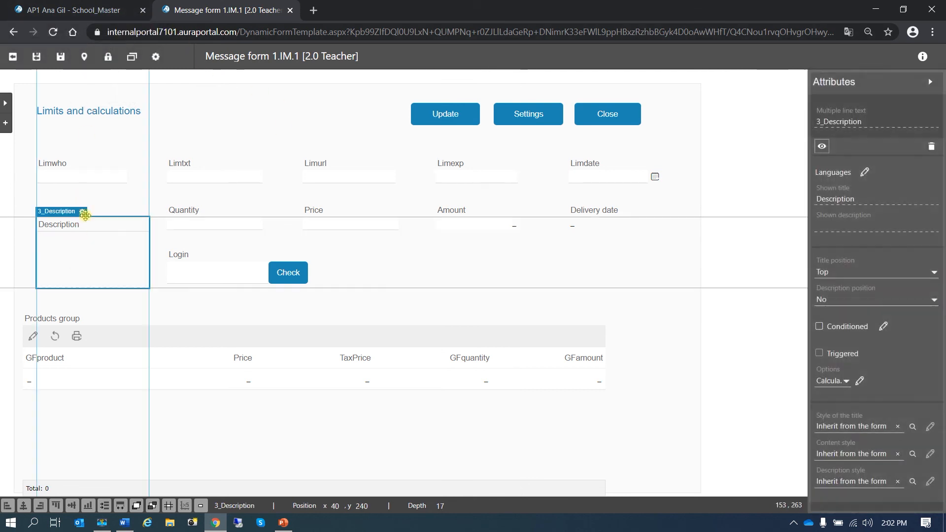
left_click(82, 213)
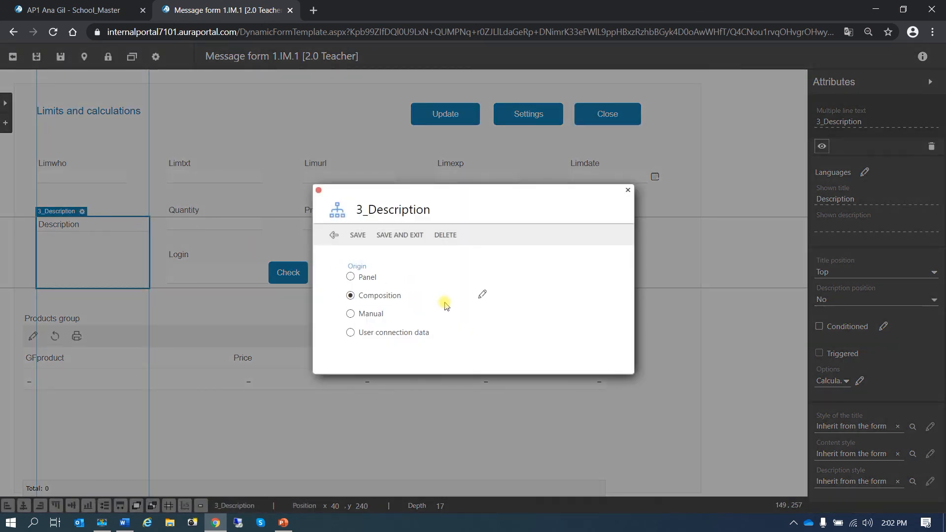
left_click(483, 294)
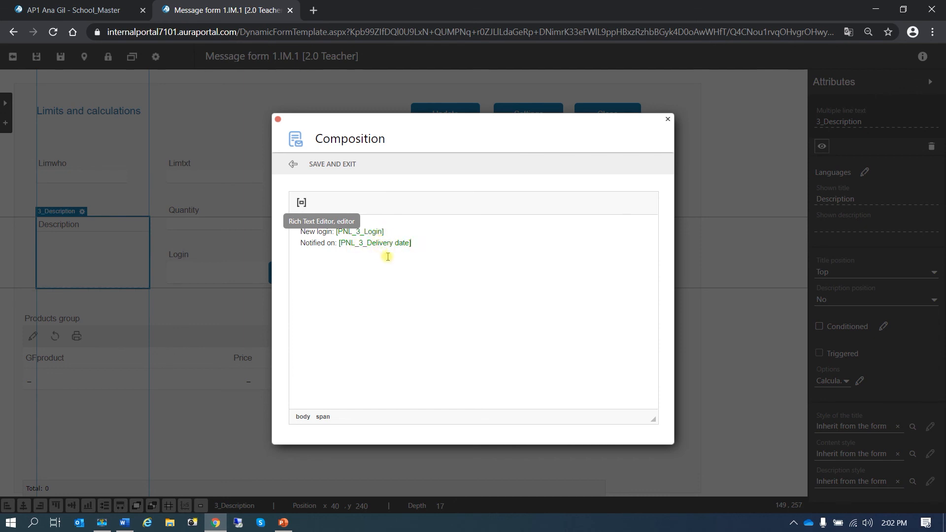
left_click(337, 163)
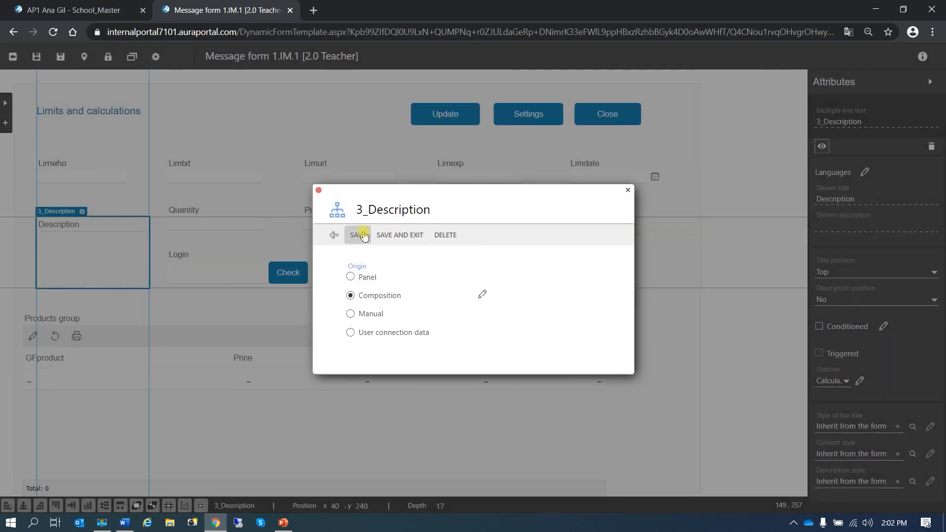
left_click(318, 190)
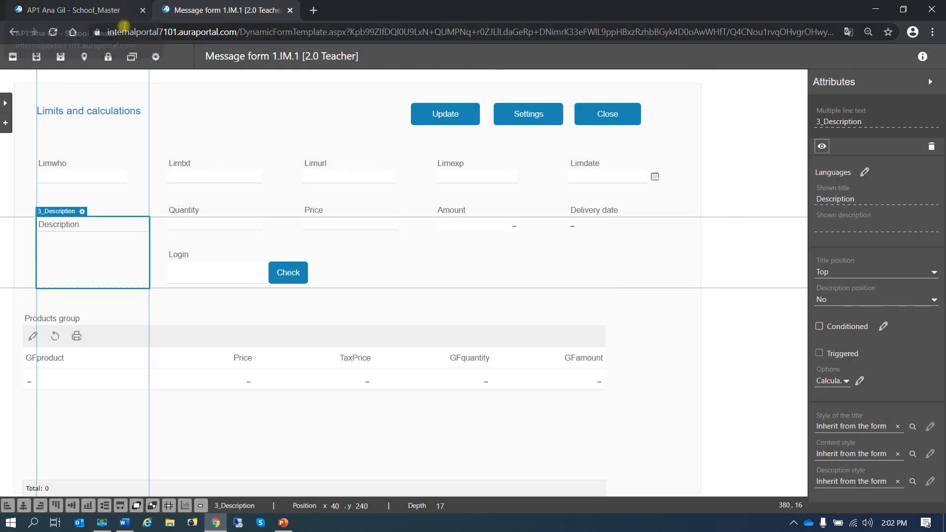
left_click(97, 10)
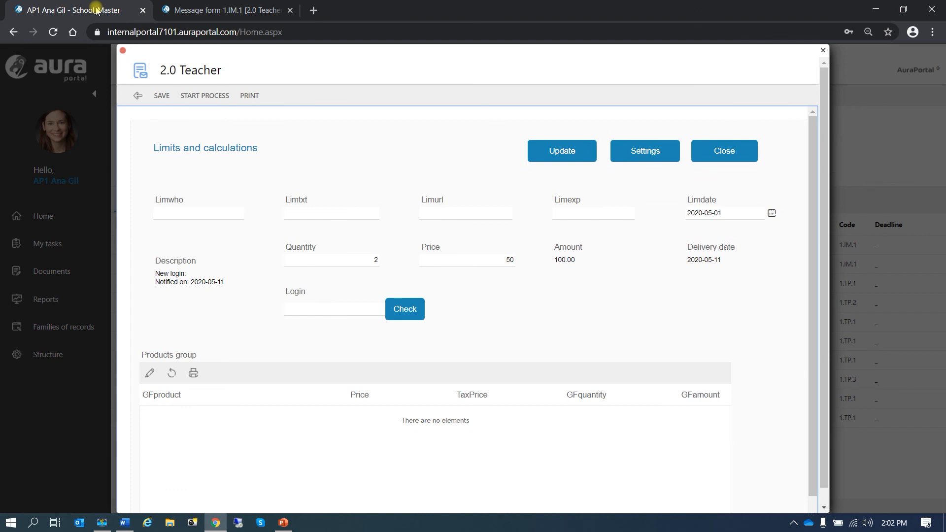
Step: Try a previously used login from autocomplete, check it, and dismiss the unavailable-login alert
left_click(311, 307)
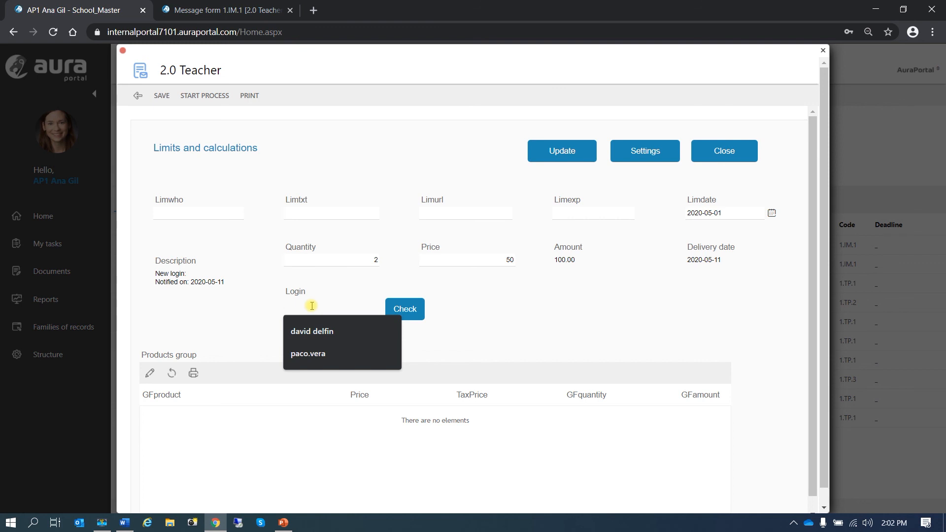
left_click(323, 357)
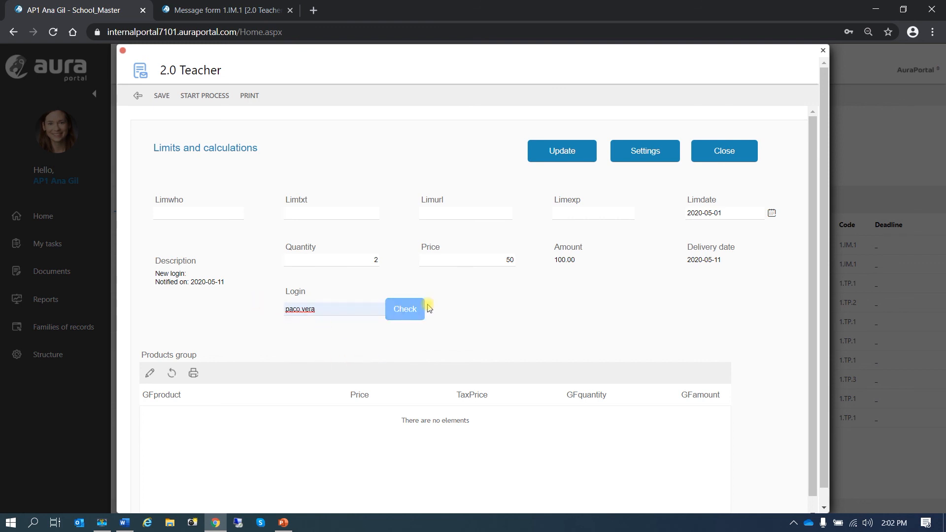
left_click(411, 314)
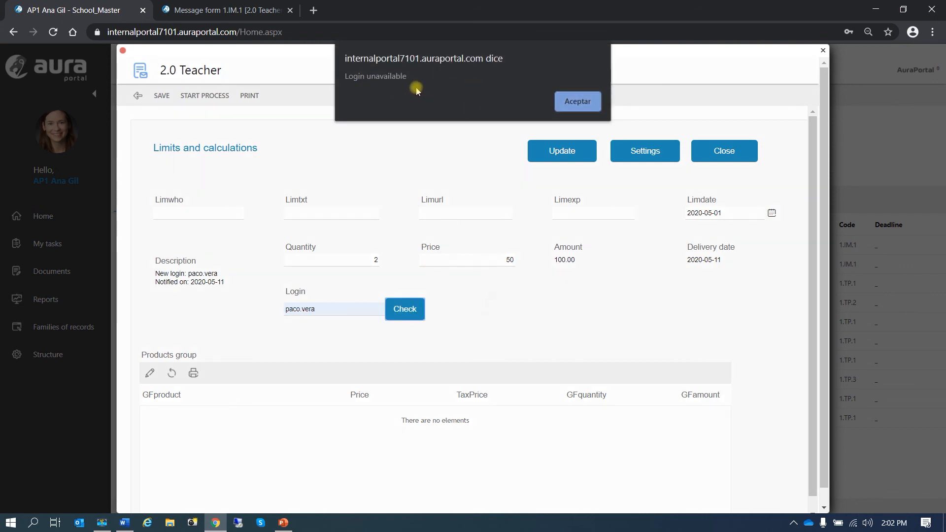
left_click(580, 105)
Step: Replace Login with another suggested user and check it, updating Description with Notified on: 2020-05-11
double_click(340, 311)
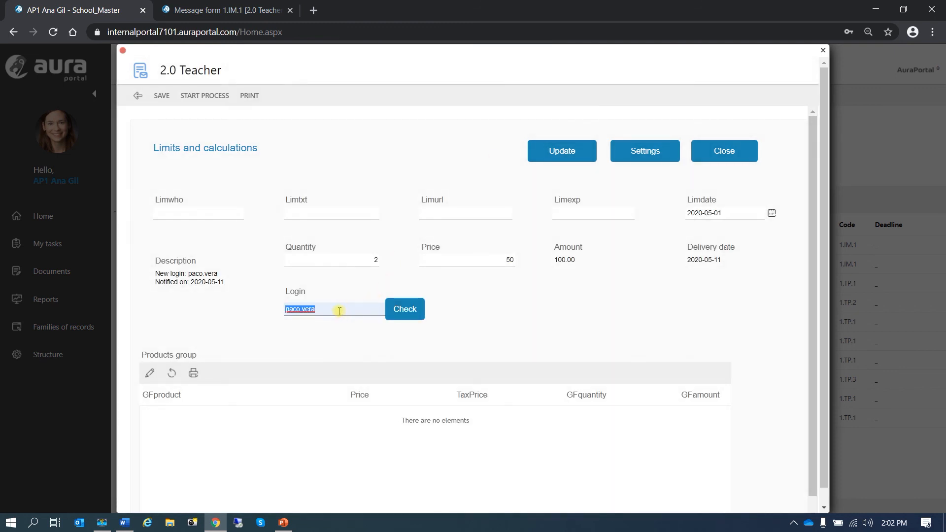
key("BackSpace")
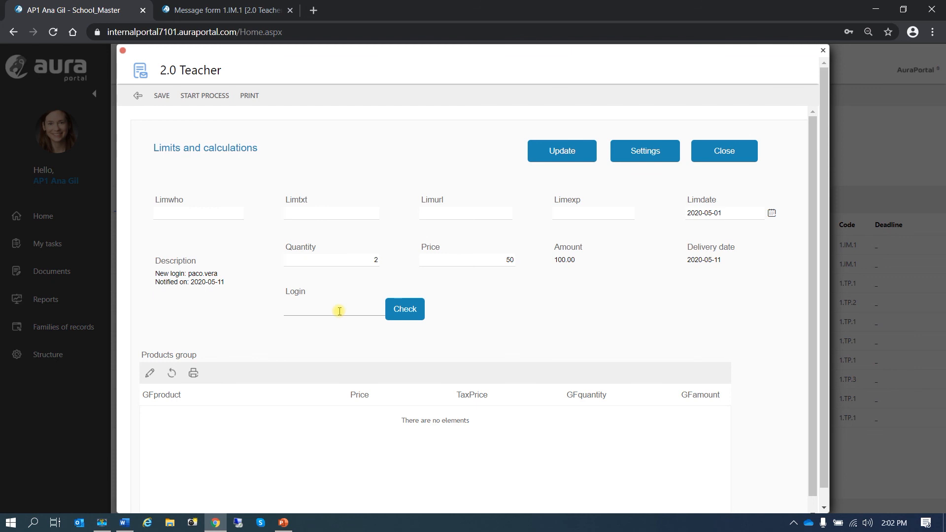
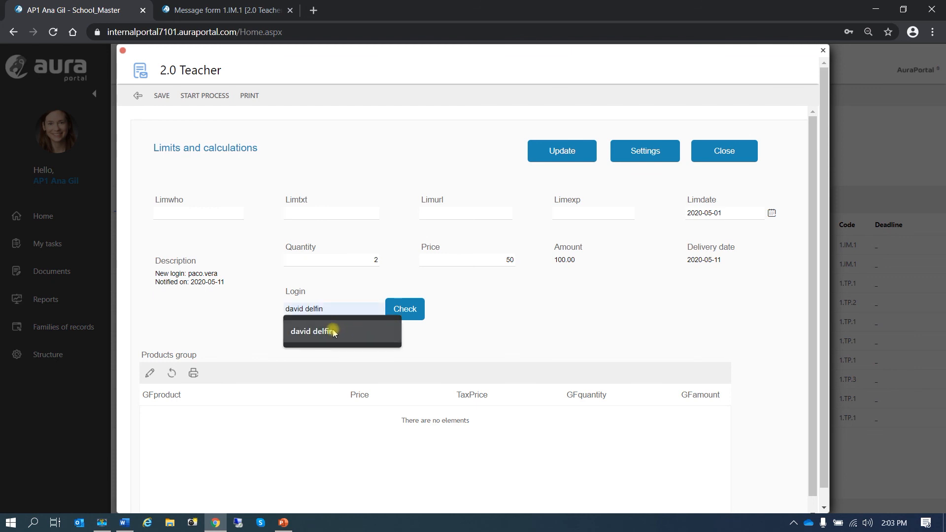
left_click(333, 332)
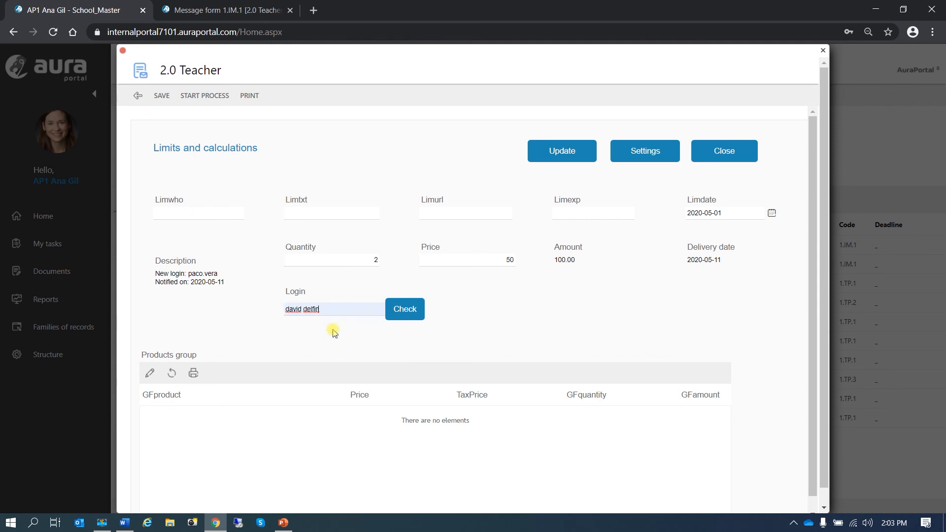
left_click(413, 310)
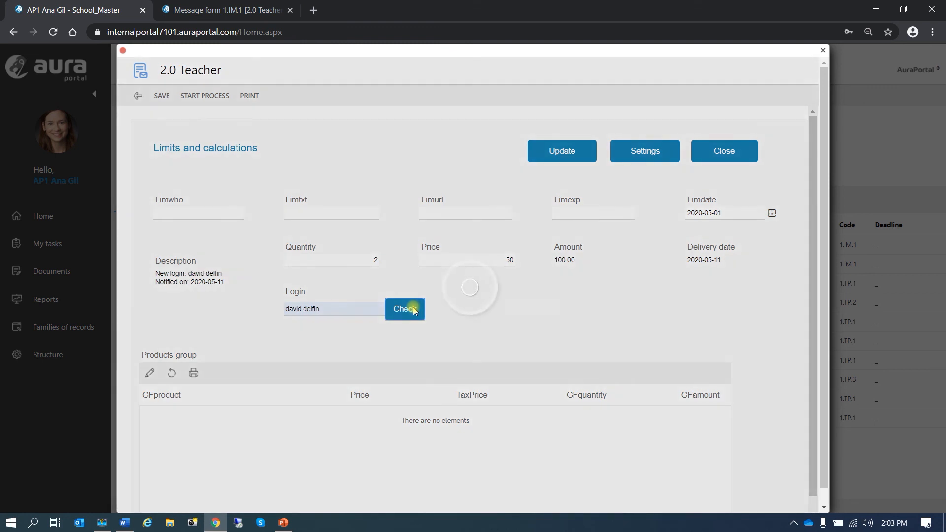